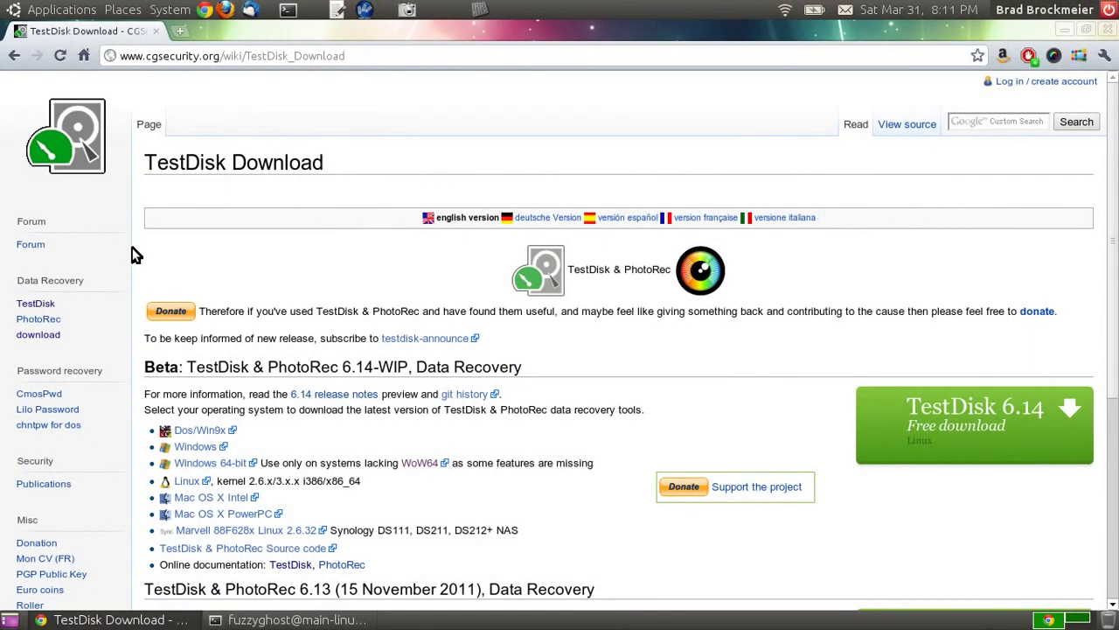
- Minimize the browser showing the TestDisk download page and dismiss the TOSHIBA EXT mount error
scroll(136, 255, "down", 4)
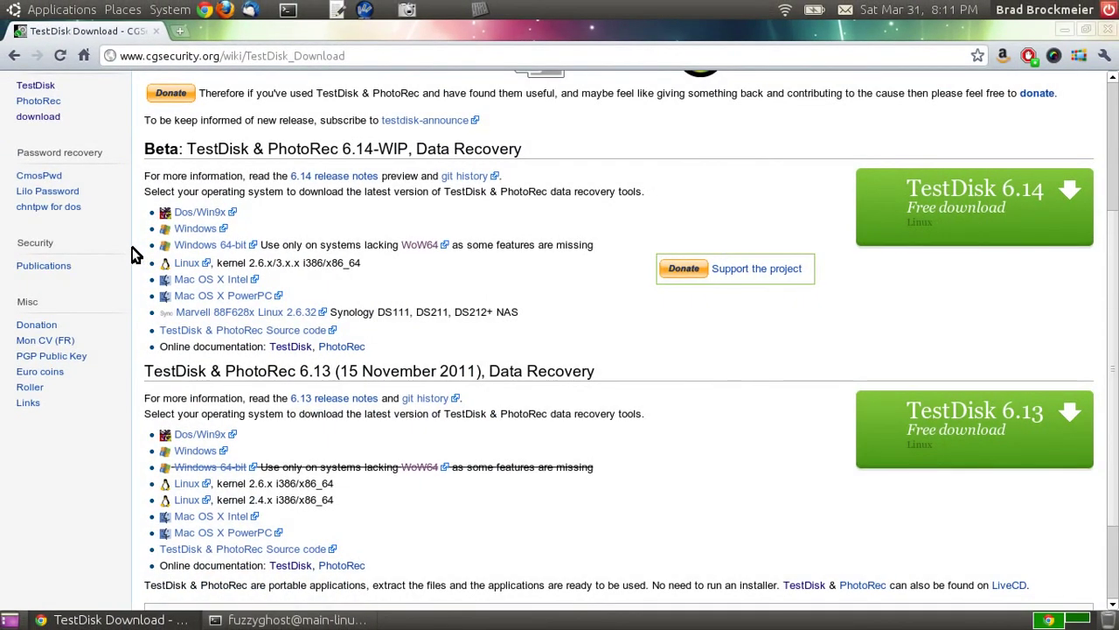
left_click(102, 621)
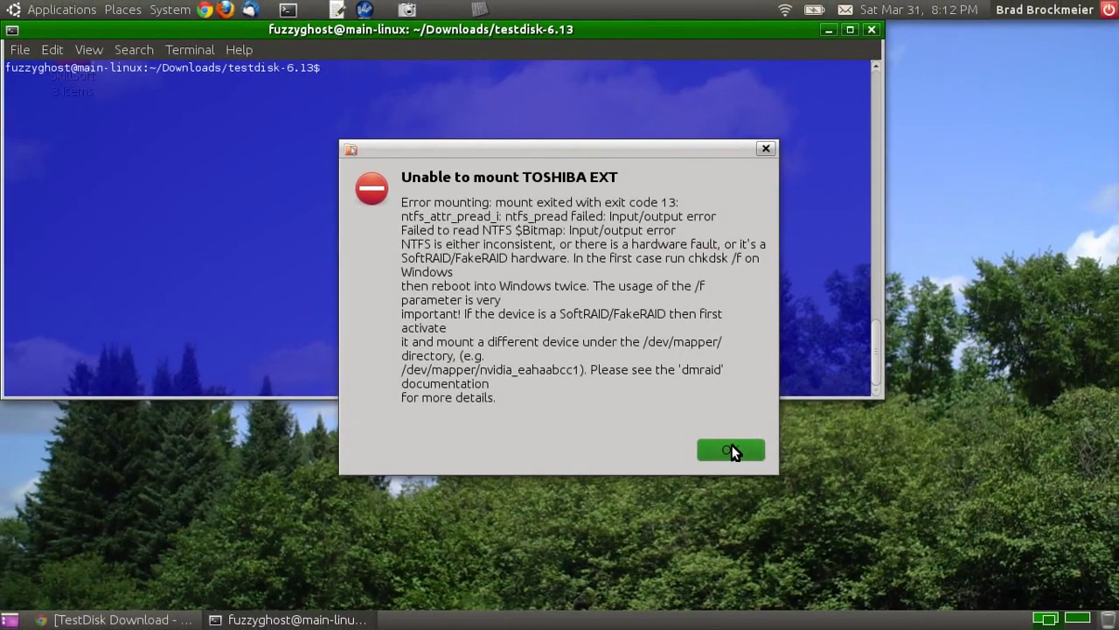
left_click(730, 451)
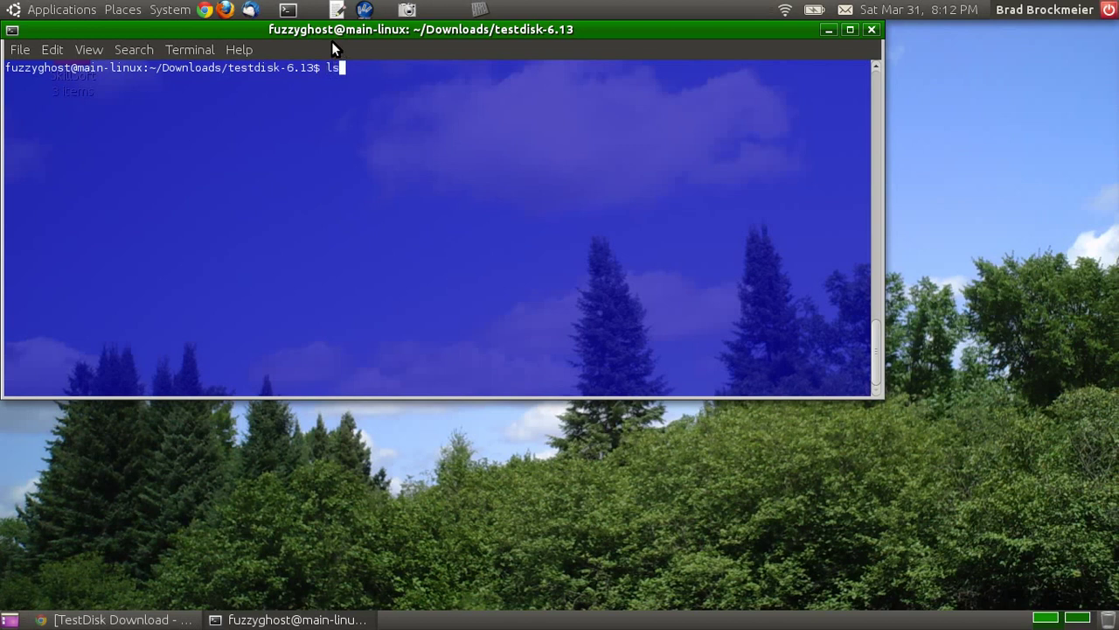
- List the contents of the testdisk-6.13 folder and locate the testdisk_static executable
key("Return")
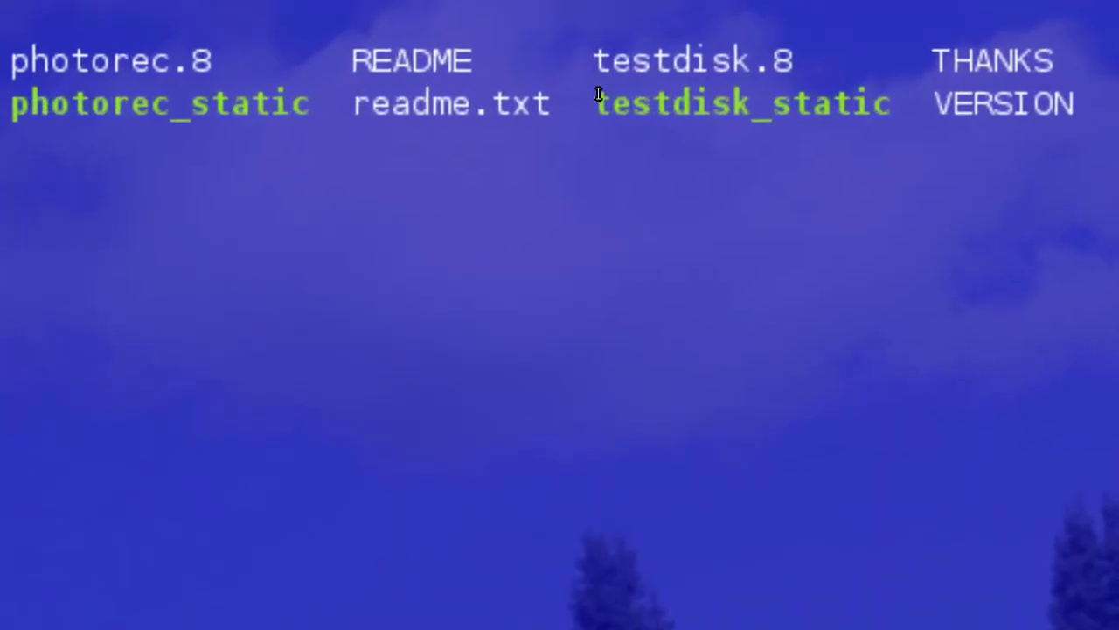
left_click_drag(598, 96, 789, 100)
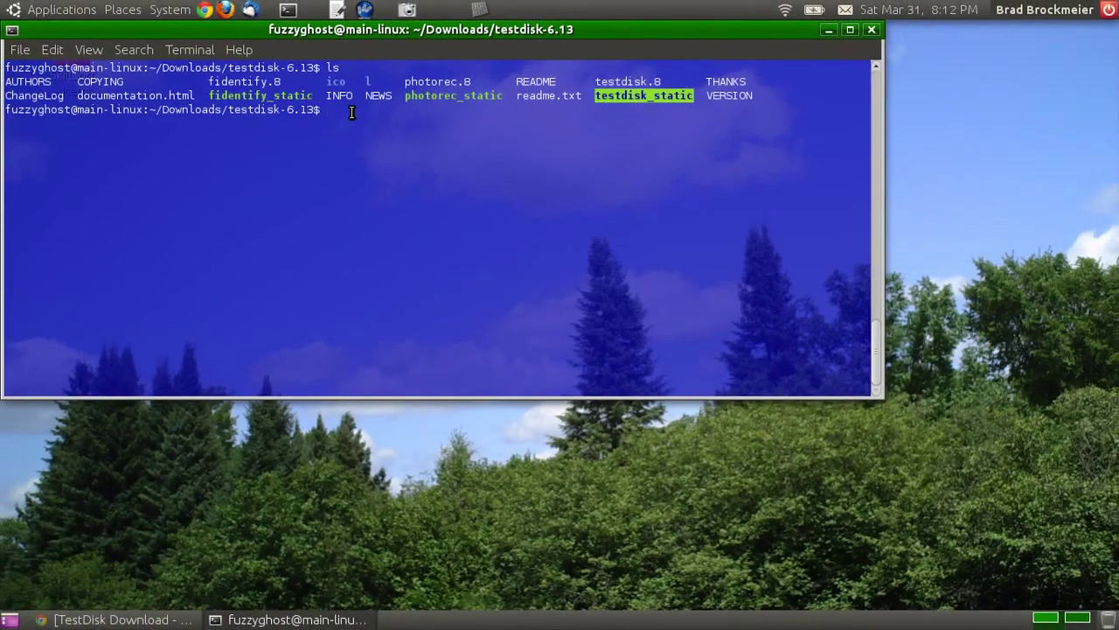
double_click(333, 110)
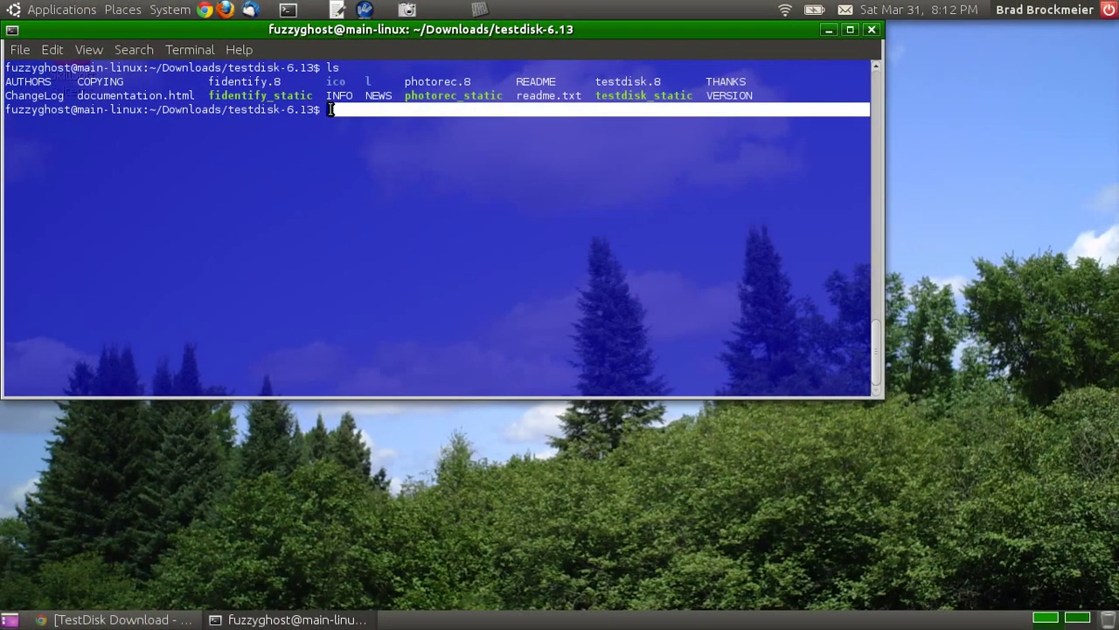
left_click(331, 166)
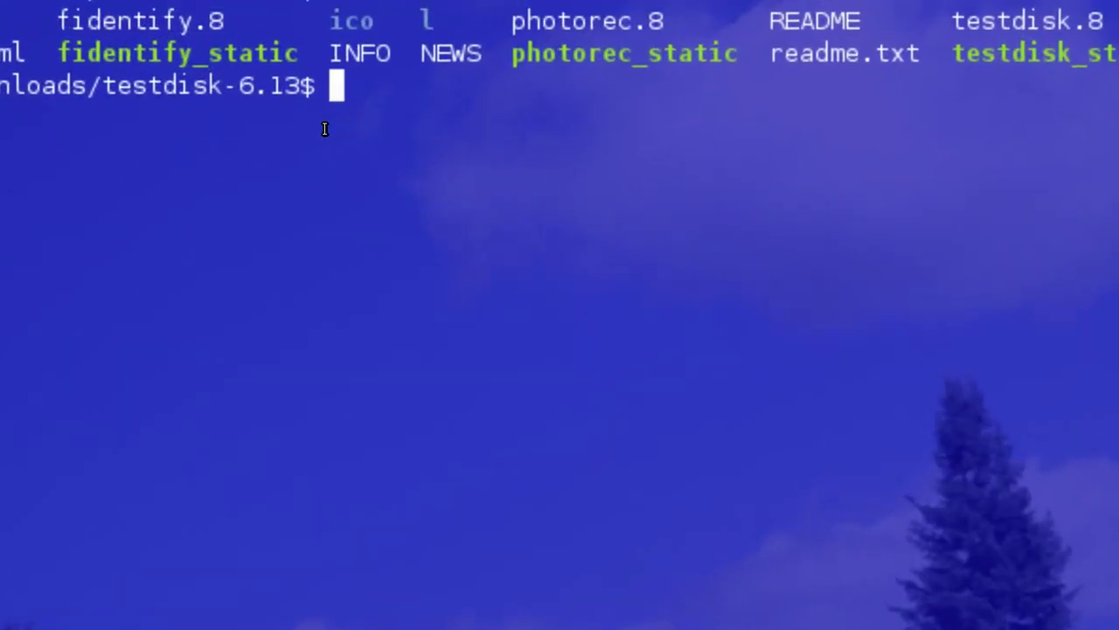
- Launch TestDisk with root privileges by running sudo ./testdisk_static in the terminal
type("sudo .")
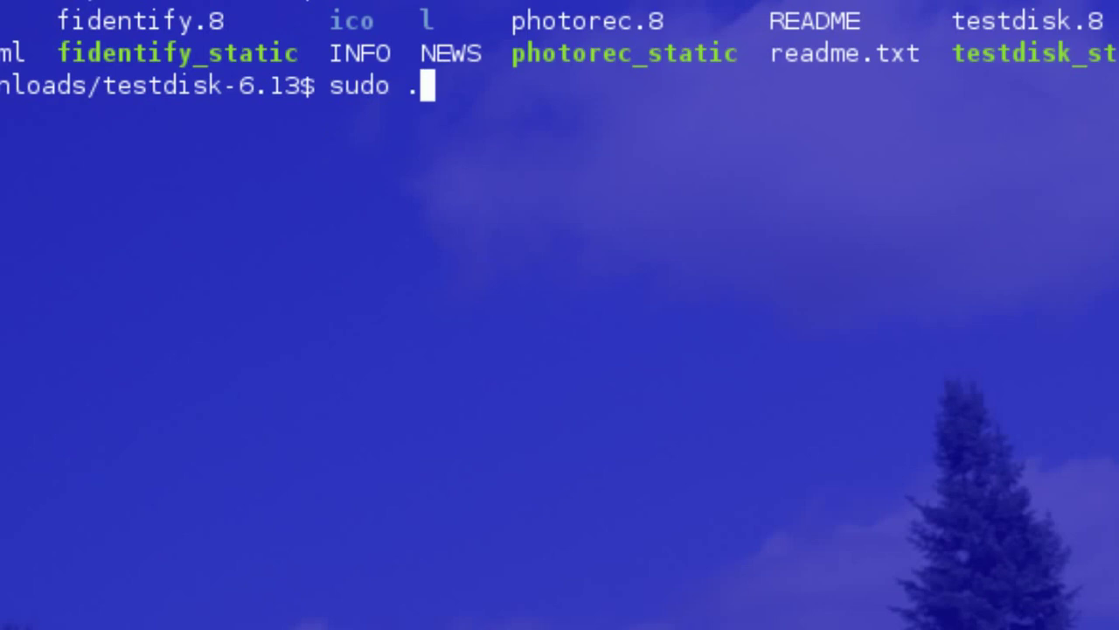
type("/test")
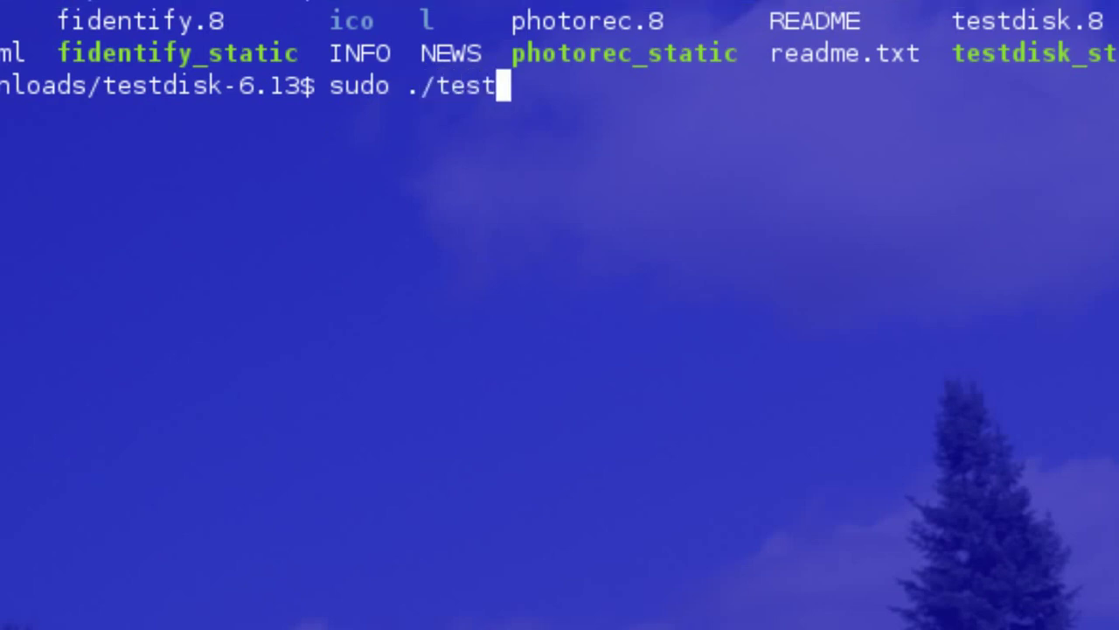
type("disk_static")
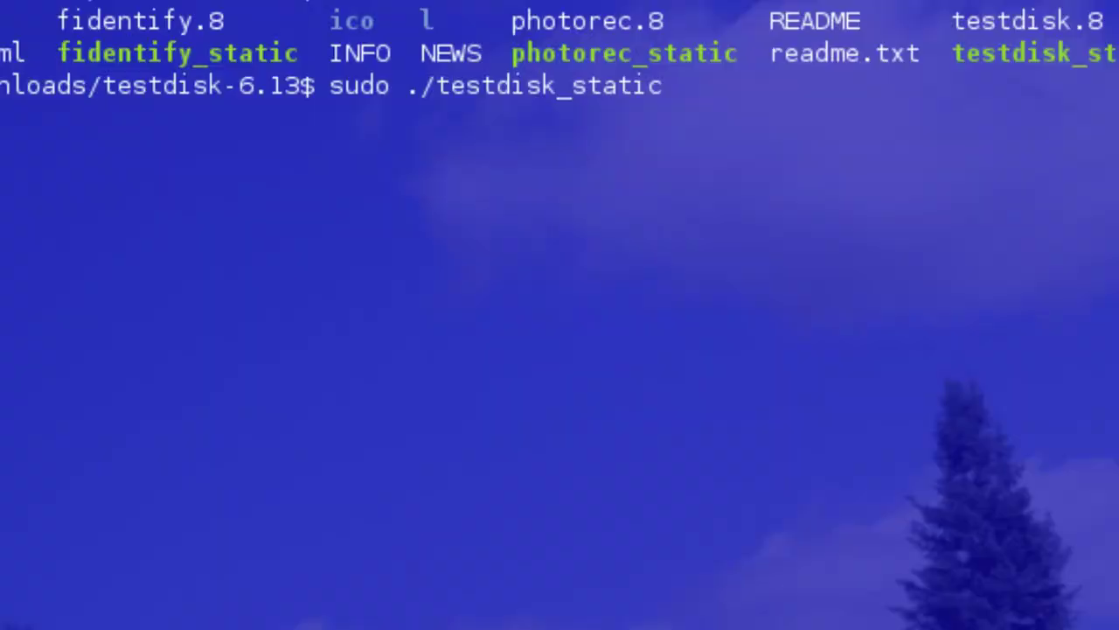
key("Return")
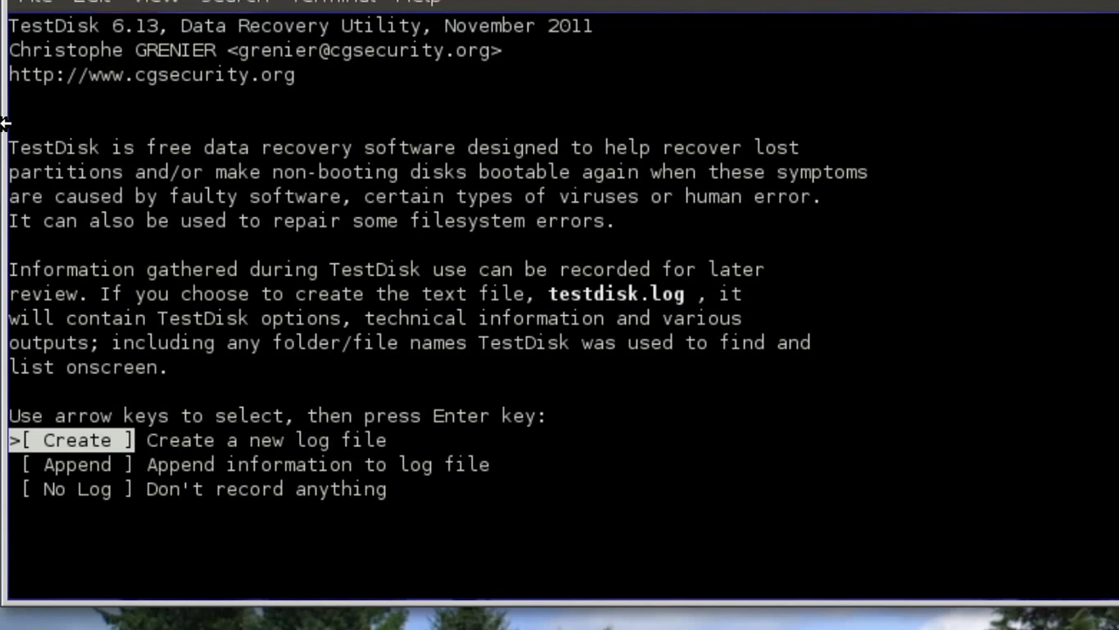
- Choose No Log for the session and proceed with the 500 GB Toshiba External USB HDD at /dev/sdb
key("Down")
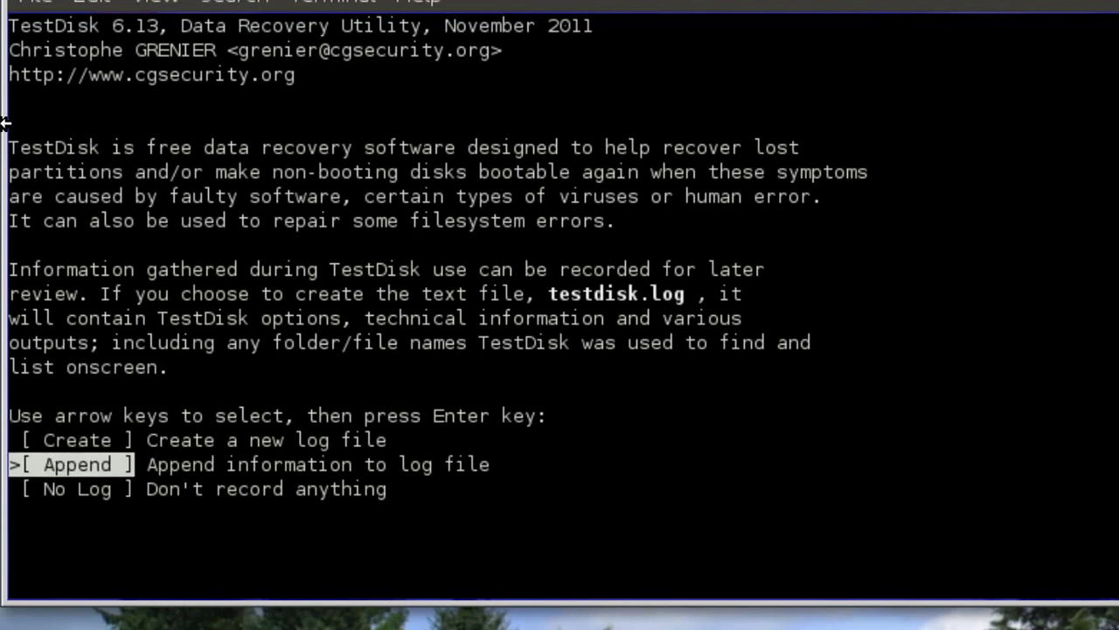
key("Down")
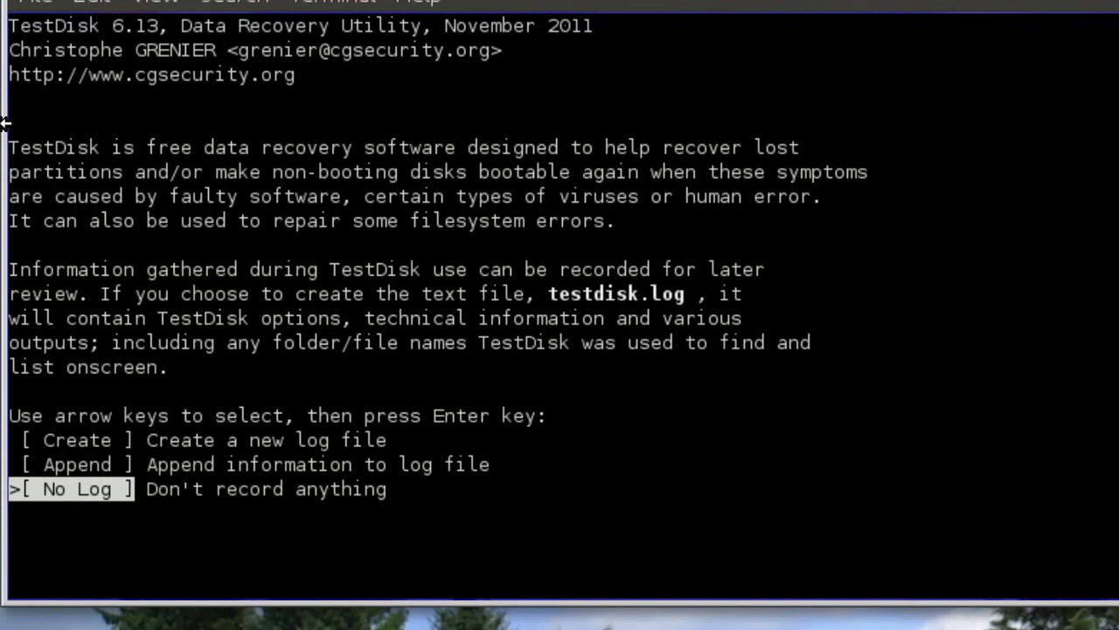
key("Return")
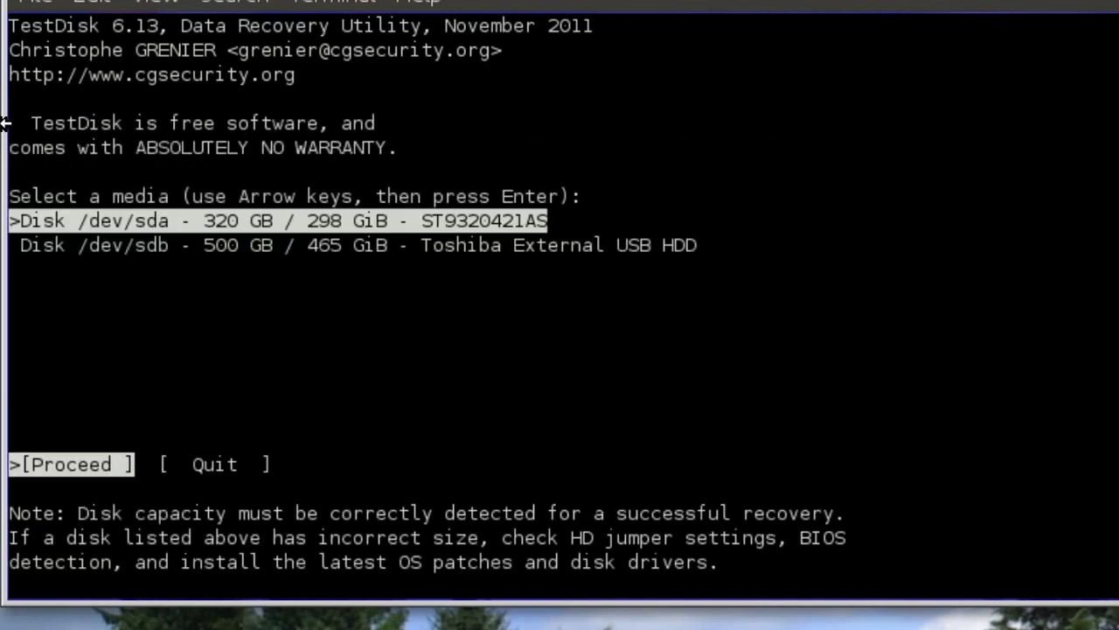
key("Down")
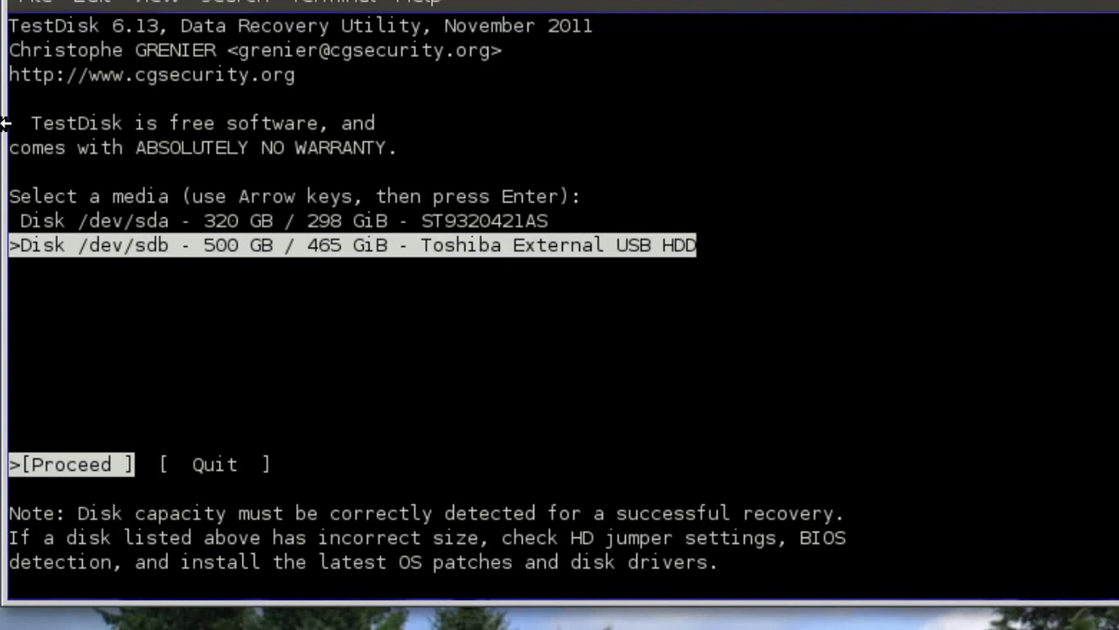
key("Return")
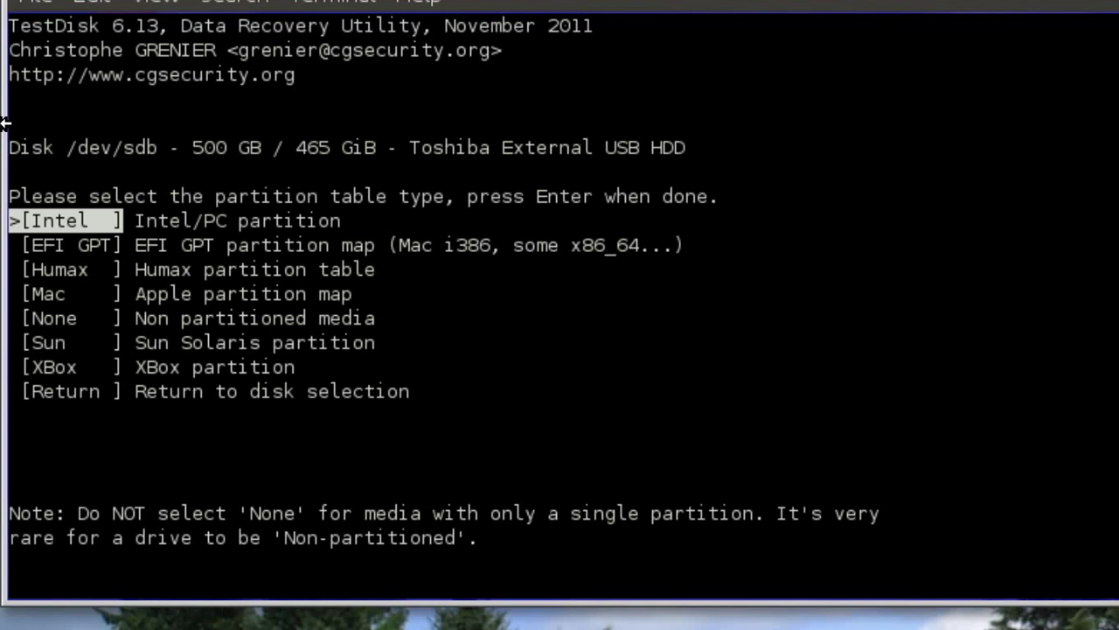
- Review the partition table types and set the Toshiba drive's type to Intel/PC partition
key("Down")
key("Down")
key("Down")
key("Down")
key("Down")
key("Down")
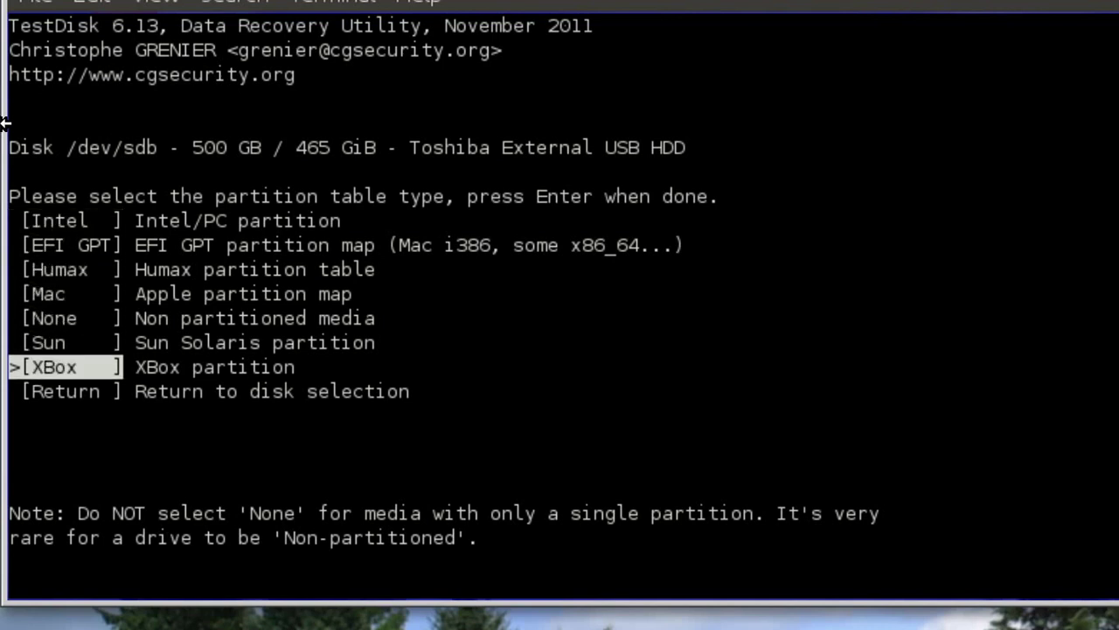
key("Up")
key("Up")
key("Up")
key("Up")
key("Up")
key("Up")
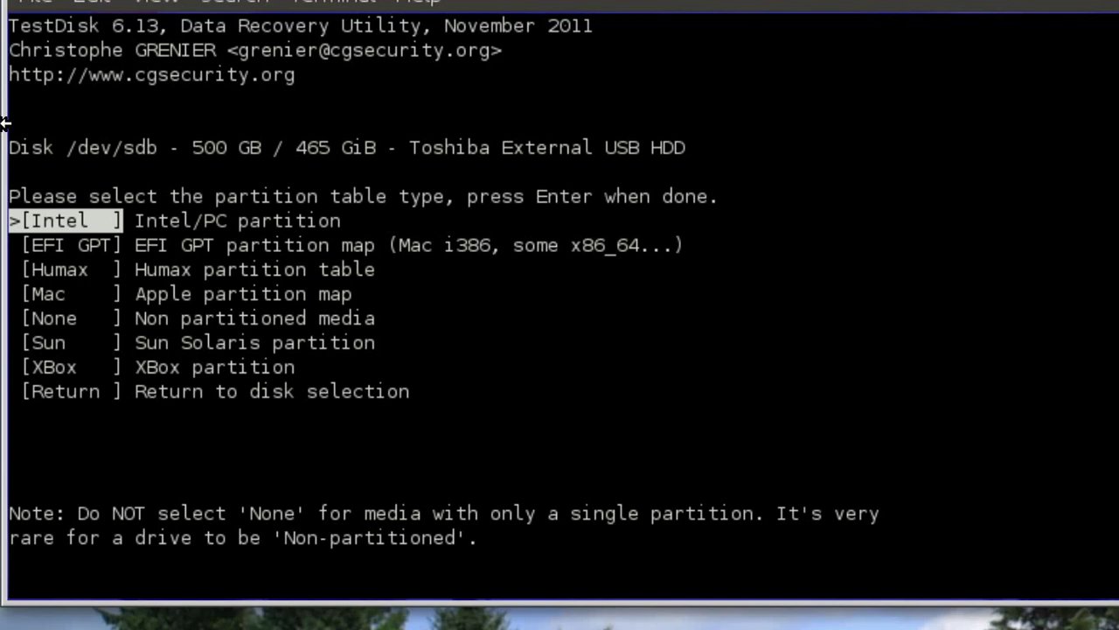
key("Return")
- Enter the Advanced filesystem utilities and list the files on the HPFS - NTFS partition
key("Down")
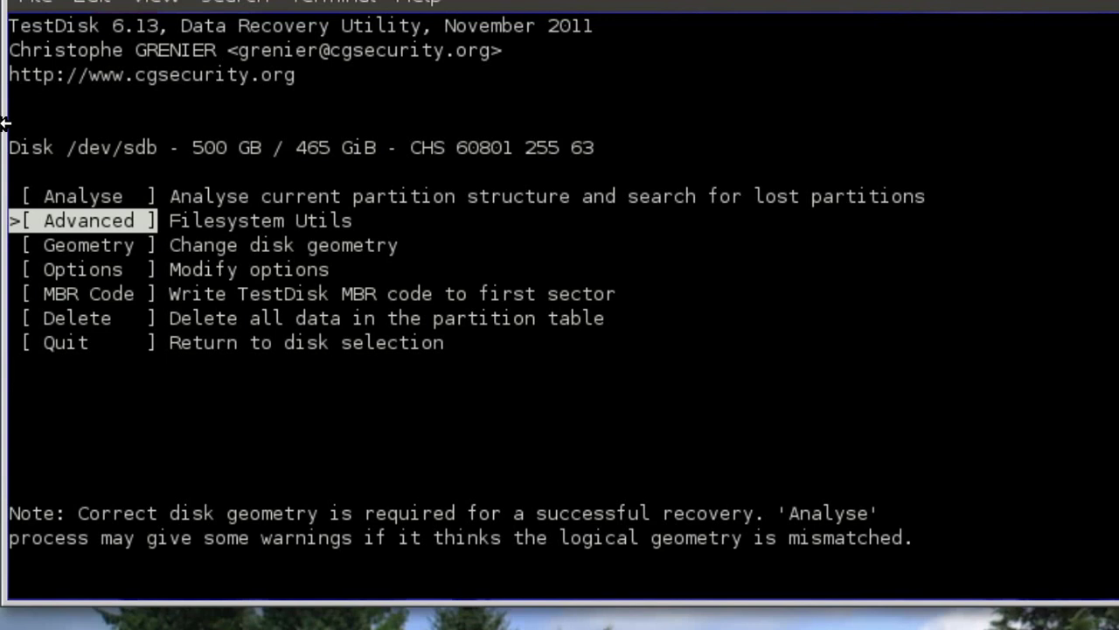
key("Return")
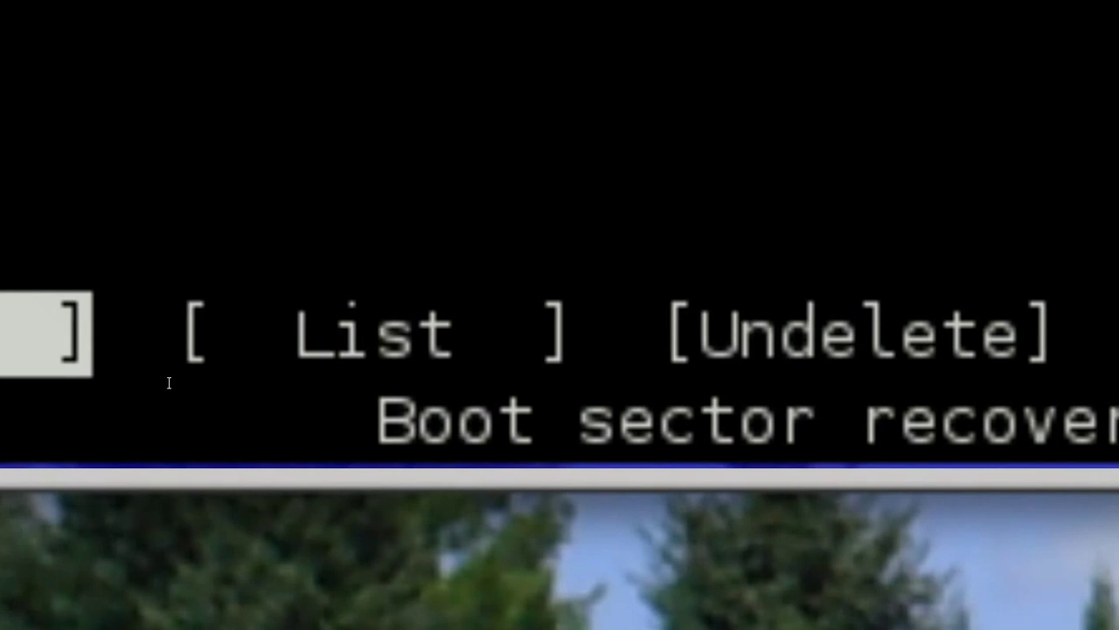
key("Right")
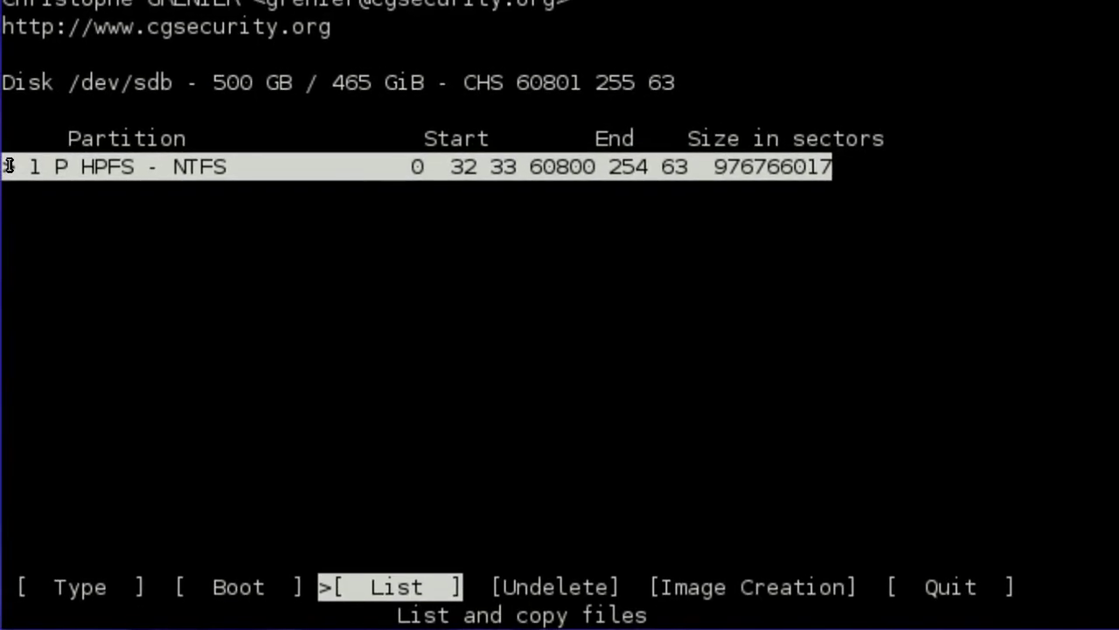
key("Return")
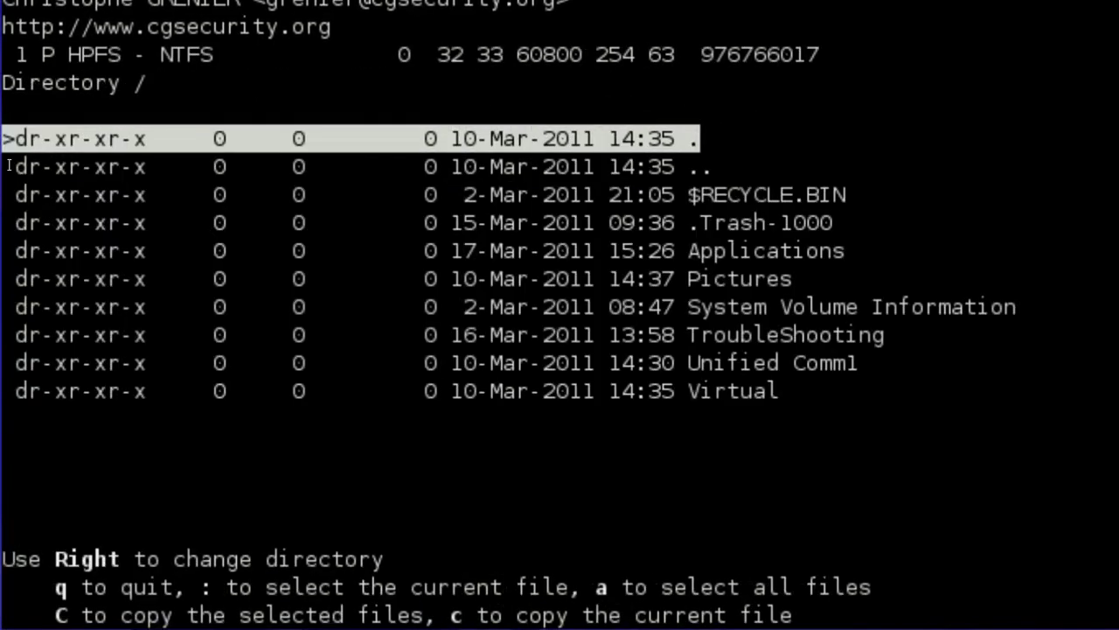
- Browse the NTFS partition's root directory and open the Pictures folder
key("Down")
key("Down")
key("Down")
key("Down")
key("Down")
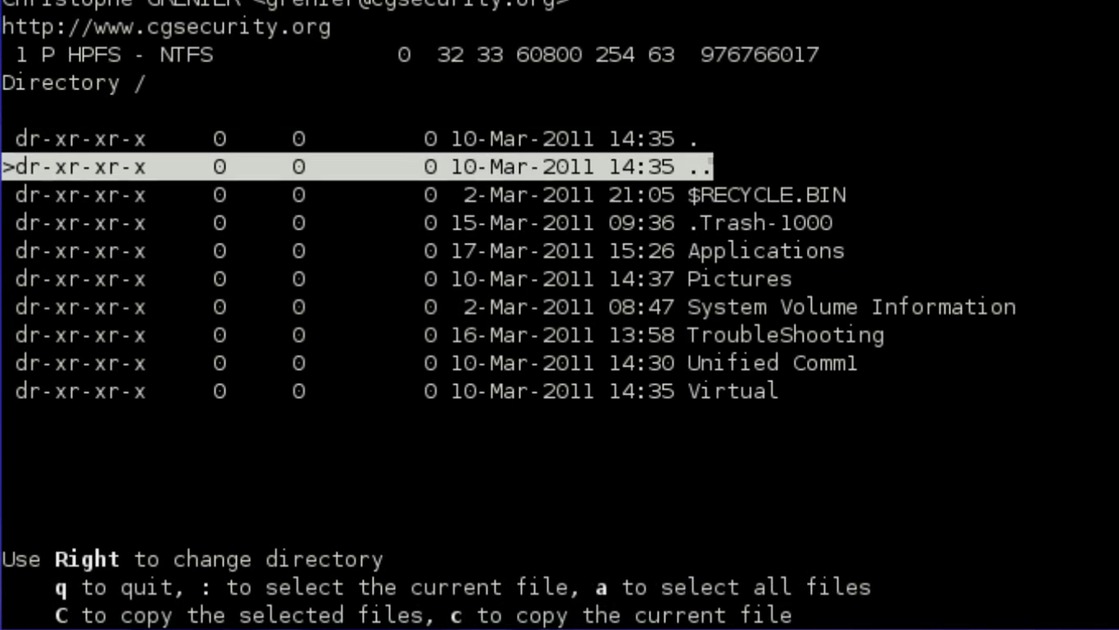
key("Down")
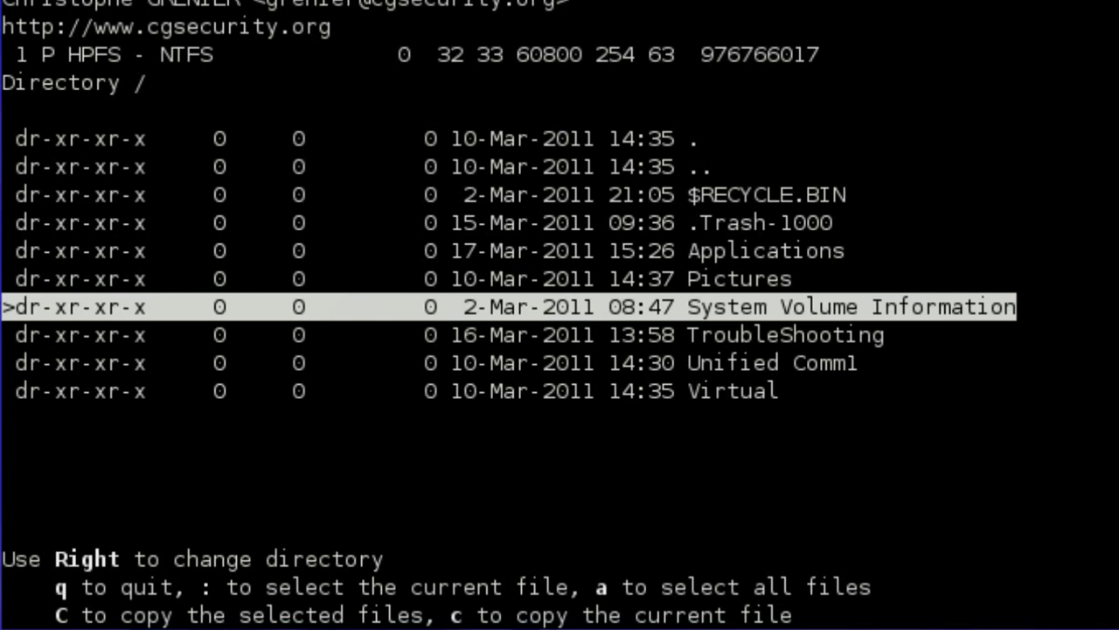
key("Down")
key("Down")
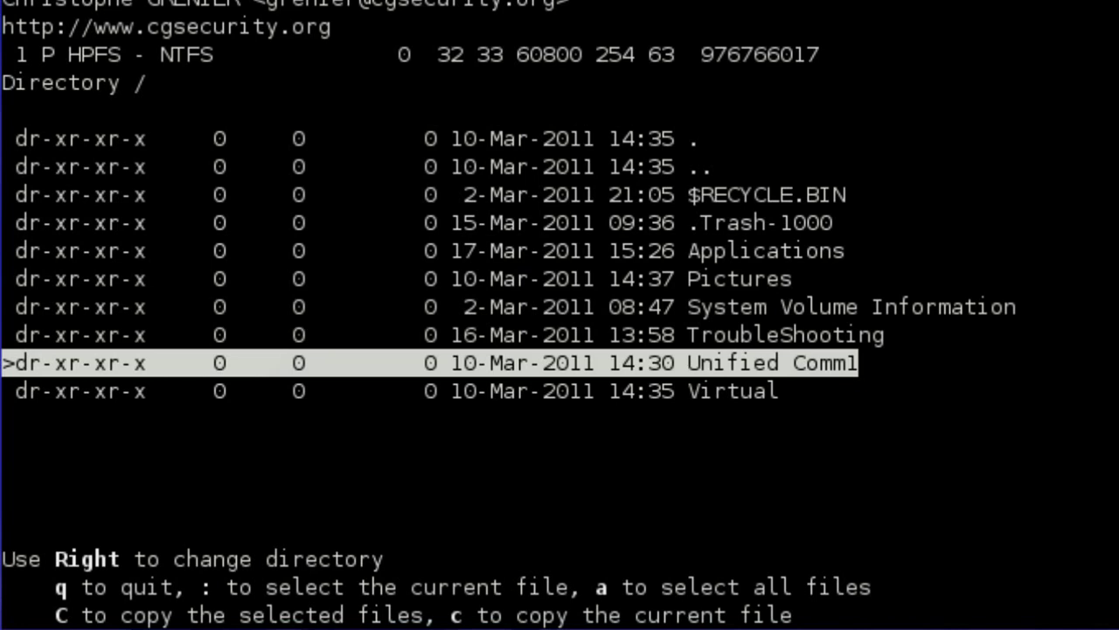
key("Up")
key("Up")
key("Up")
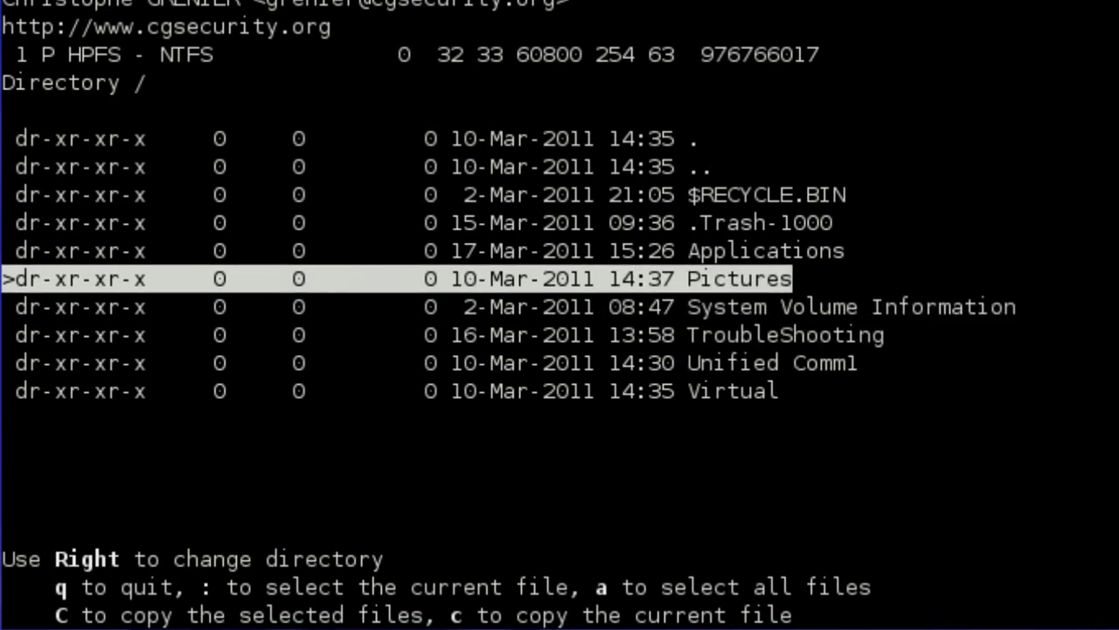
key("Right")
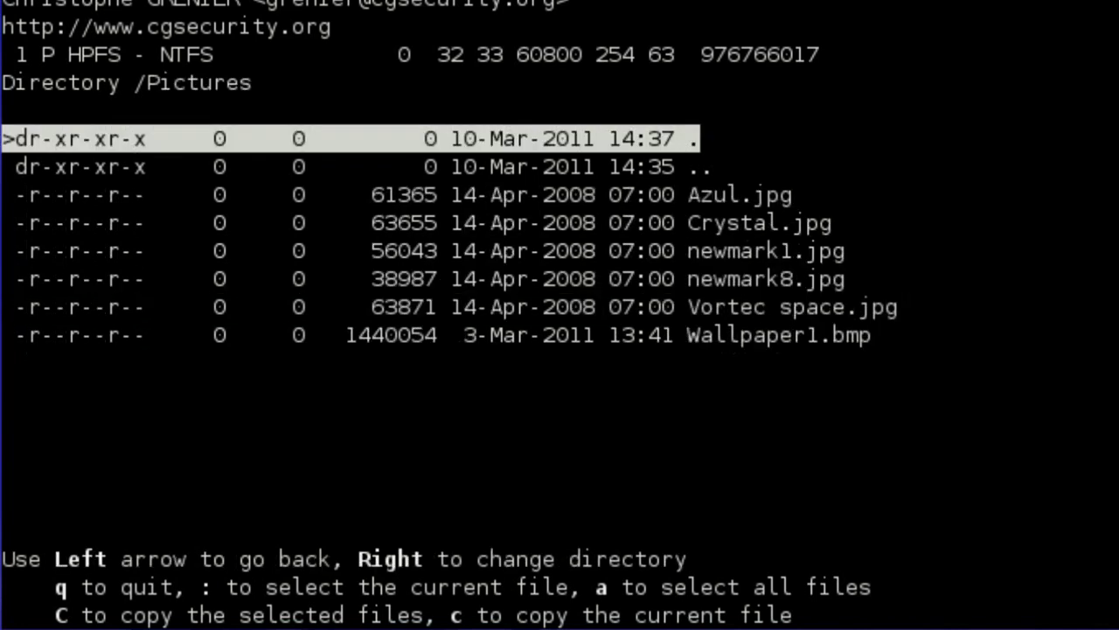
- Mark Azul.jpg, Crystal.jpg, newmark1.jpg and newmark8.jpg in the Pictures folder for copying
key("Down")
key("Down")
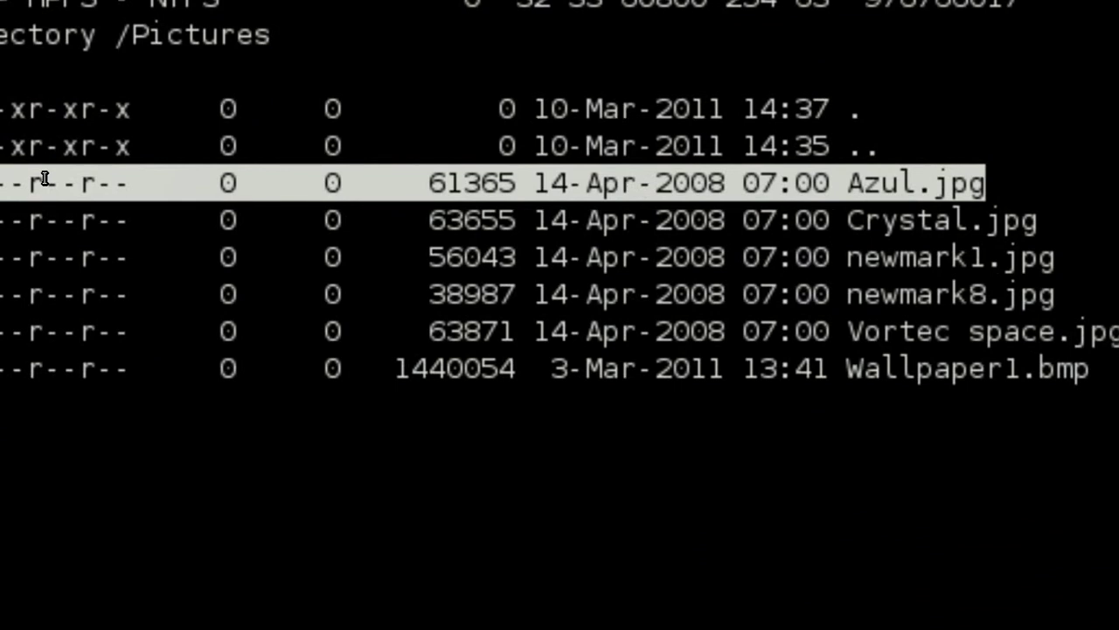
key("colon")
key("colon")
key("colon")
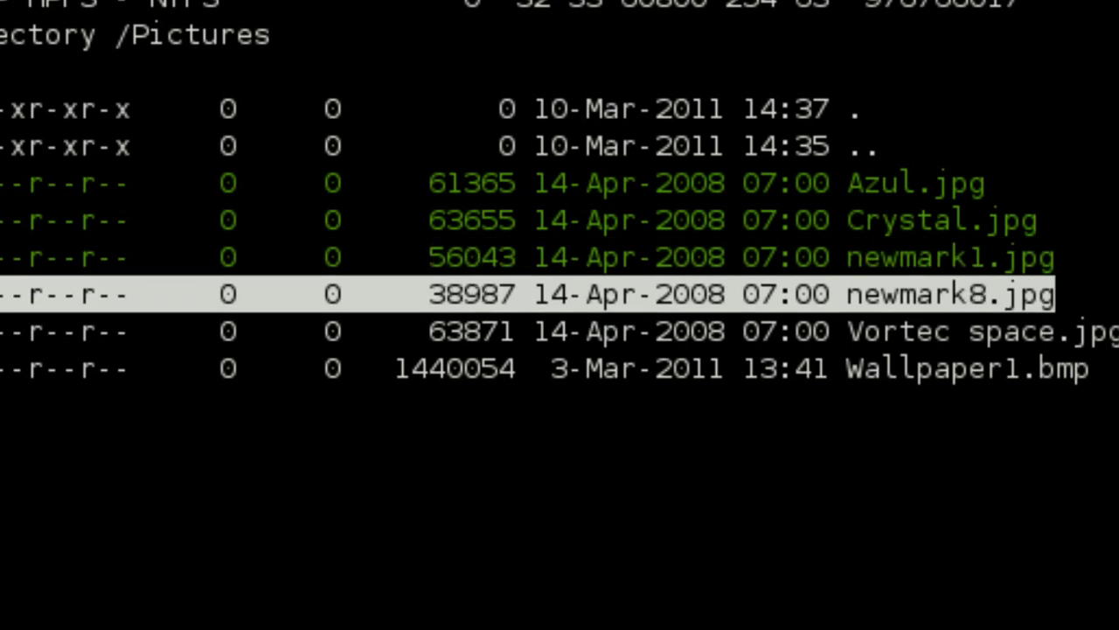
key("colon")
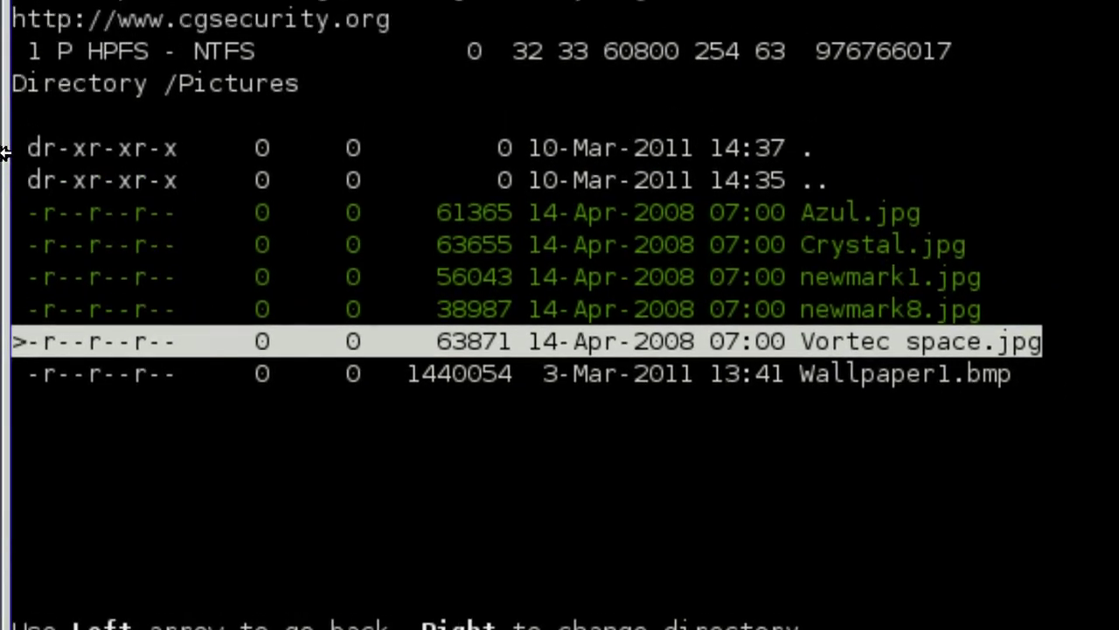
- Start copying the marked files and move the destination up from testdisk-6.13 to the home directory
key("shift+c")
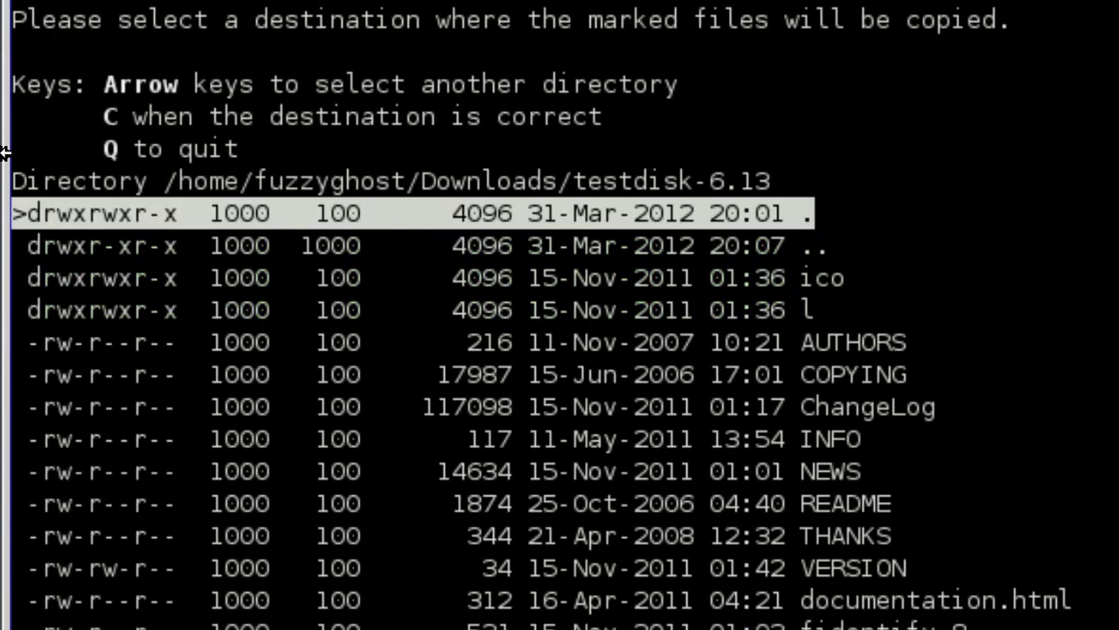
key("Down")
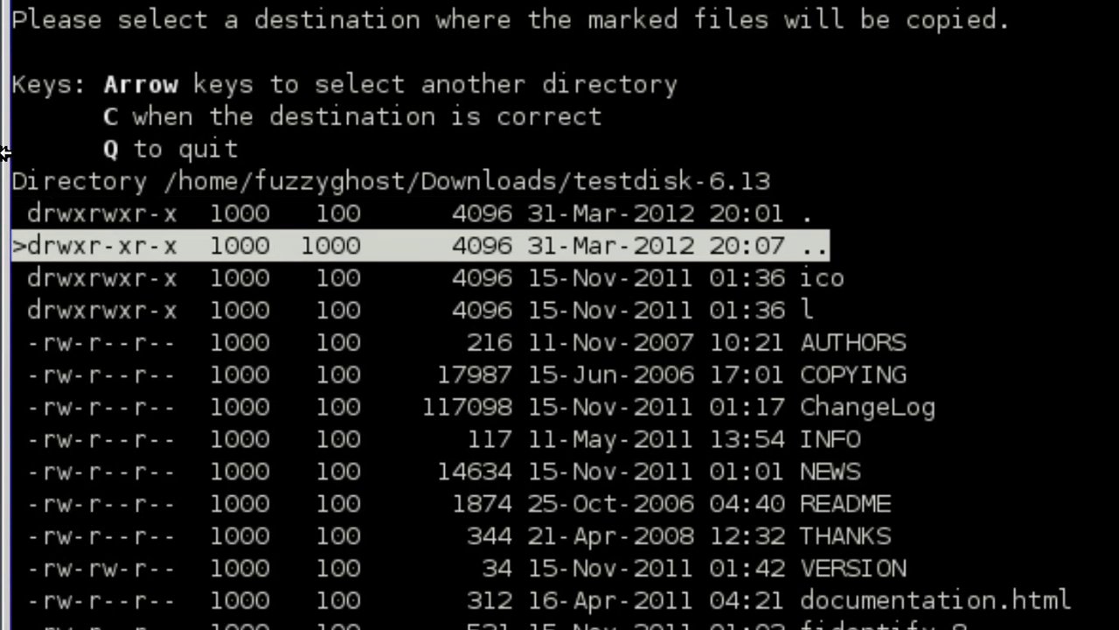
key("Right")
key("Down")
key("Right")
- Open the recovered folder in the home directory as the destination for the marked files
key("Down")
key("Down")
key("Down")
key("Down")
key("Down")
key("Down")
key("Down")
key("Down")
key("Down")
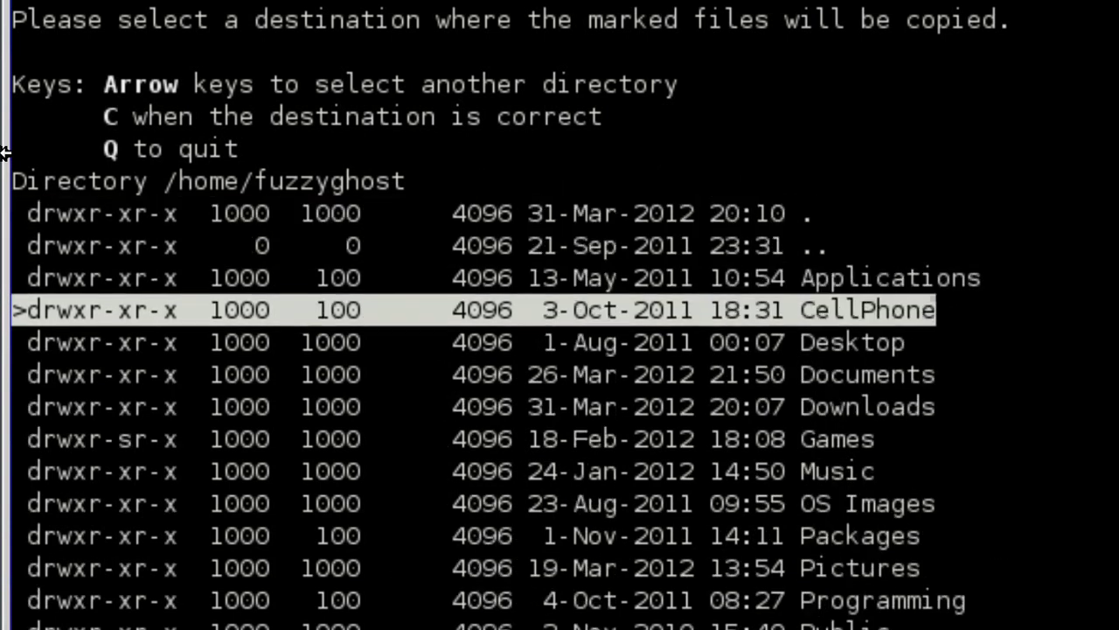
key("Down")
key("Down")
key("Down")
key("Down")
key("Down")
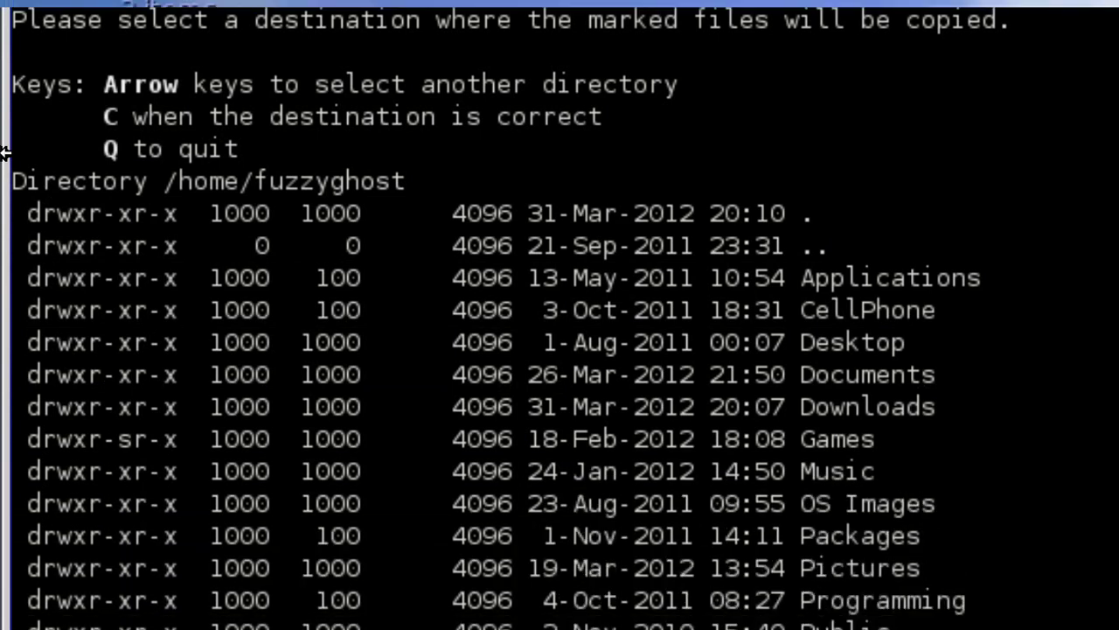
key("Down")
key("Down")
key("Down")
key("Down")
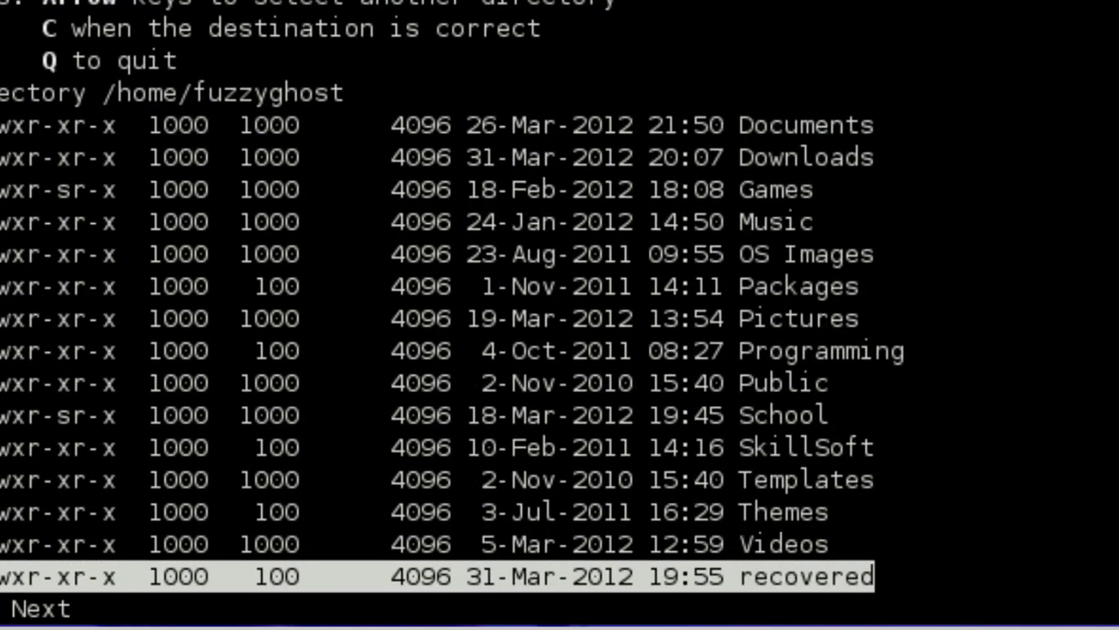
key("Right")
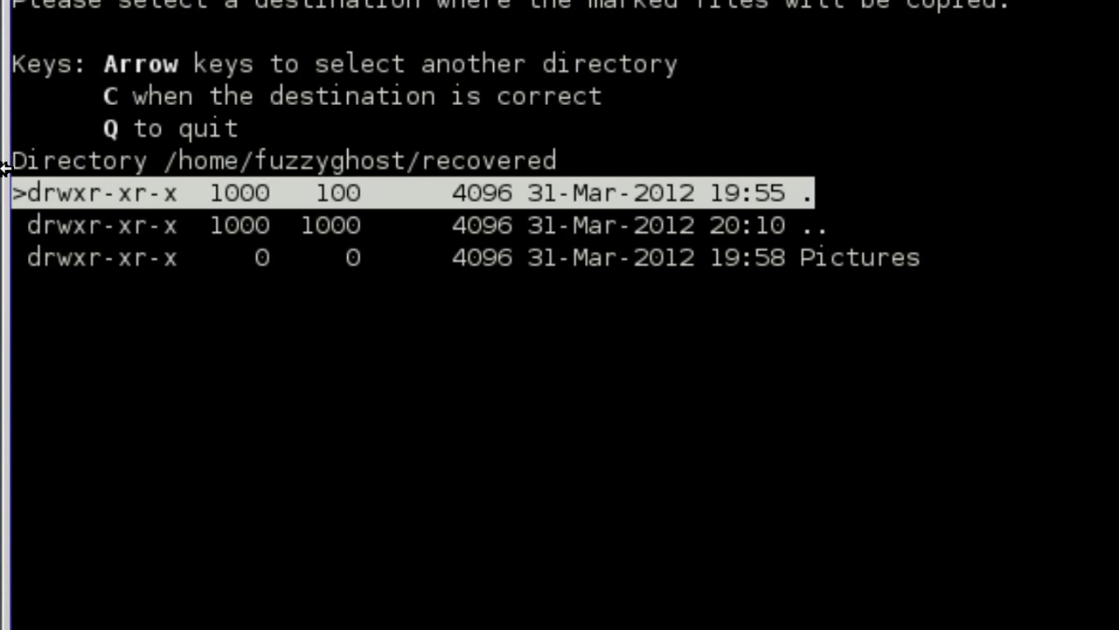
- Confirm the recovered directory itself as the destination and copy the marked picture files into it
key("Down")
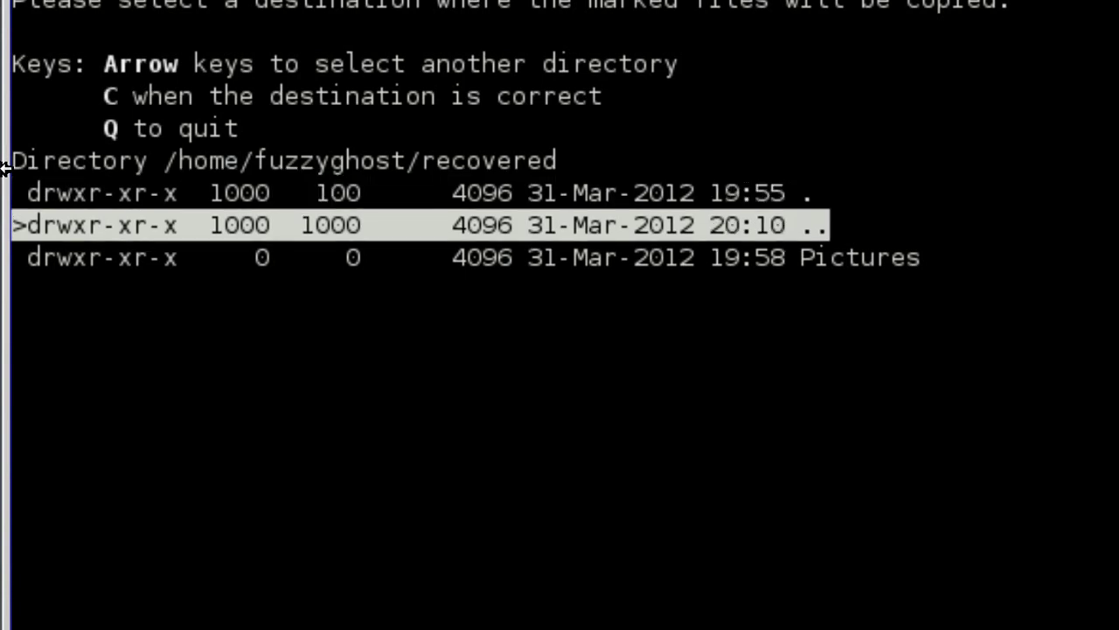
key("Up")
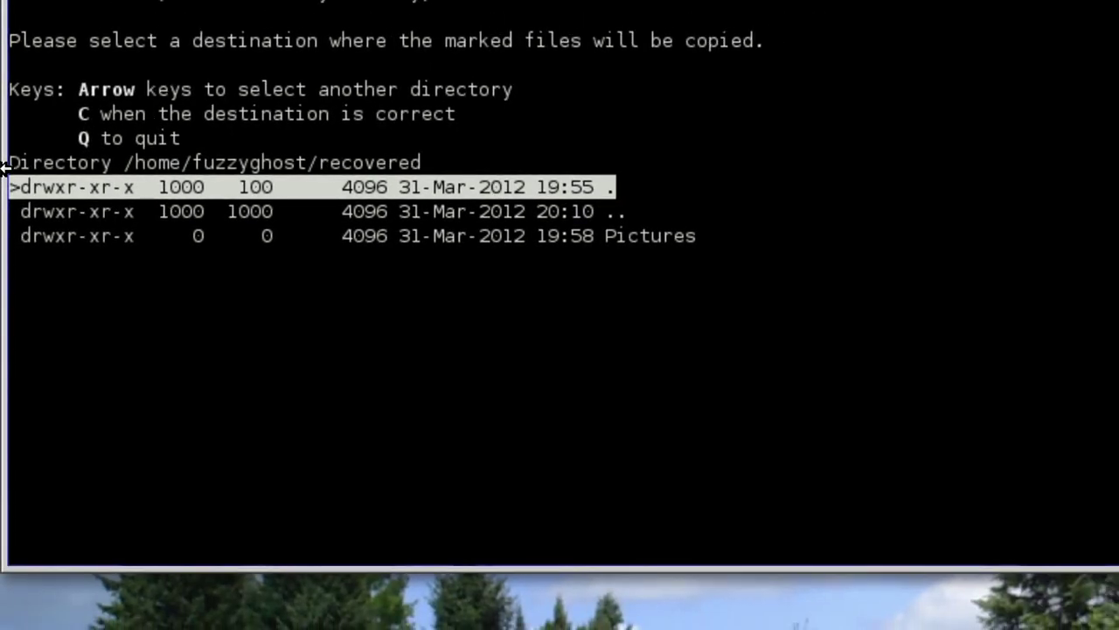
key("shift+c")
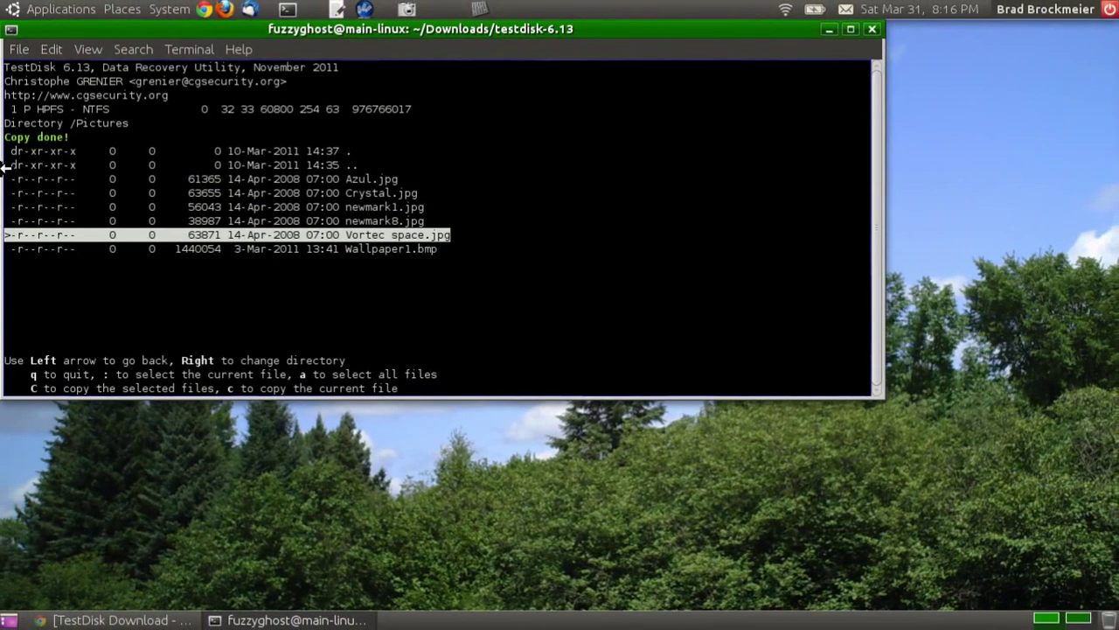
- In a new terminal session beside TestDisk, change to ~/recovered/Pictures and list its files
left_click(31, 48)
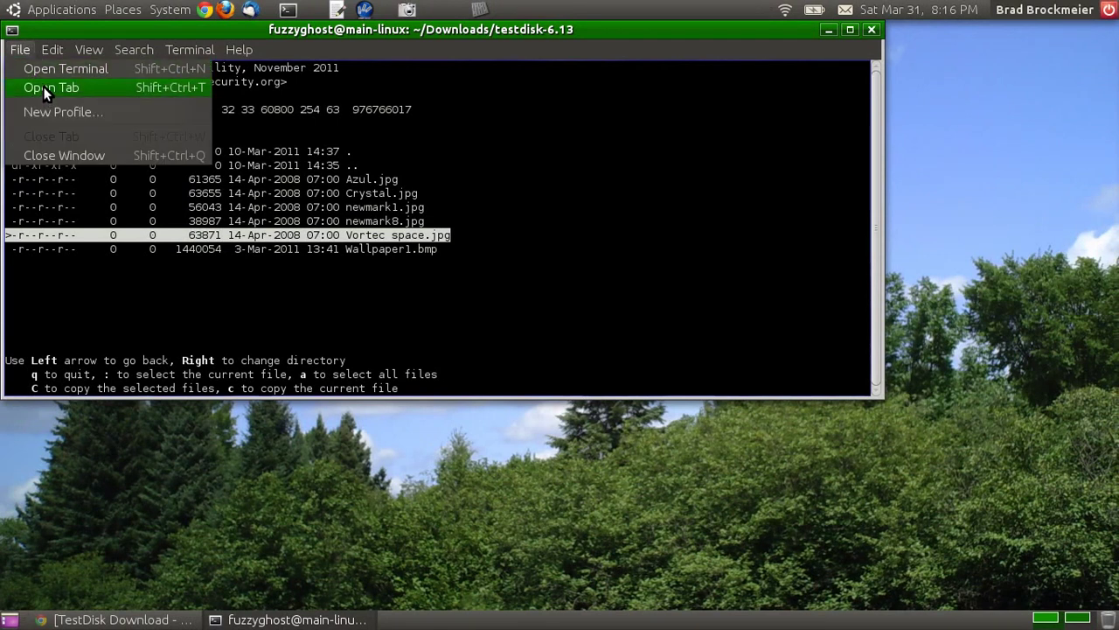
left_click(43, 87)
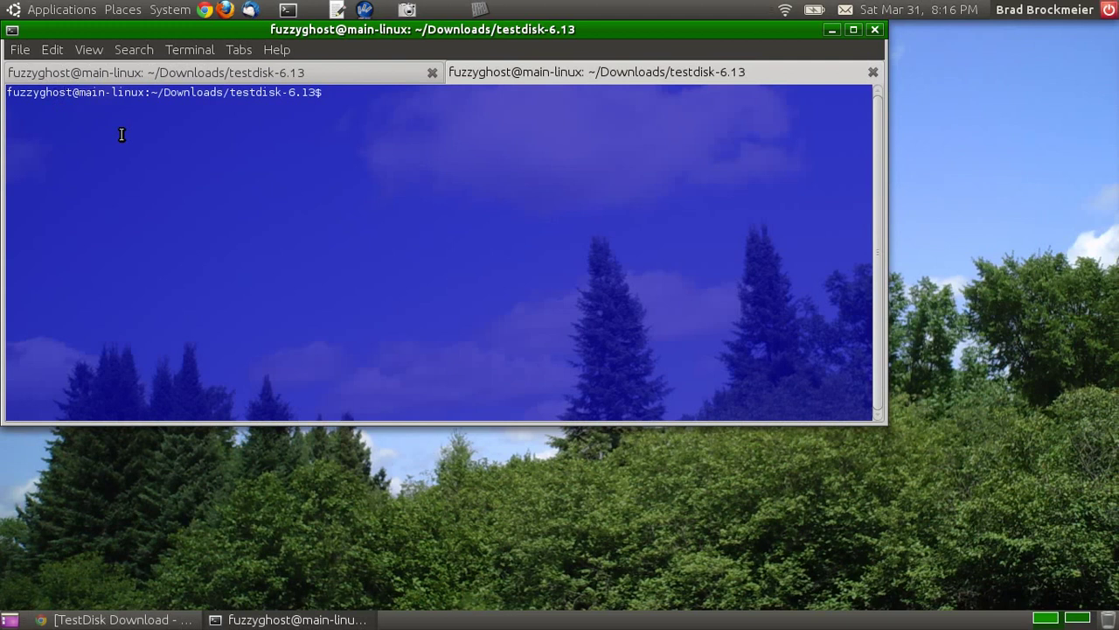
type("cd ~/recovered/Pictures")
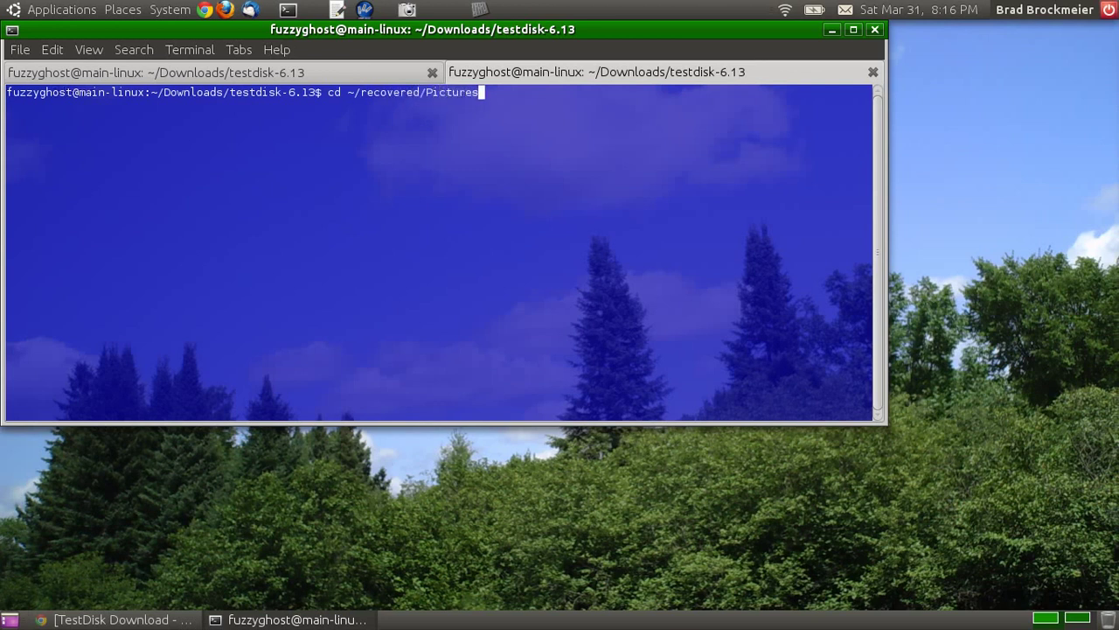
key("Return")
type("ls")
key("Return")
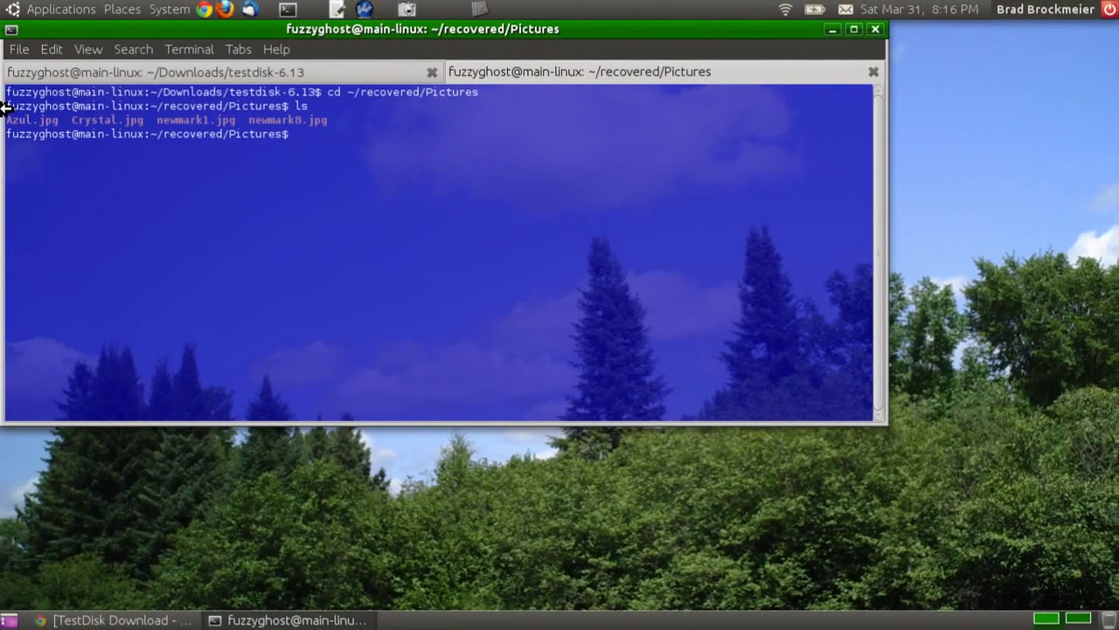
- Check the copy status in the TestDisk session and list the files in ~/recovered/Pictures again
left_click(224, 72)
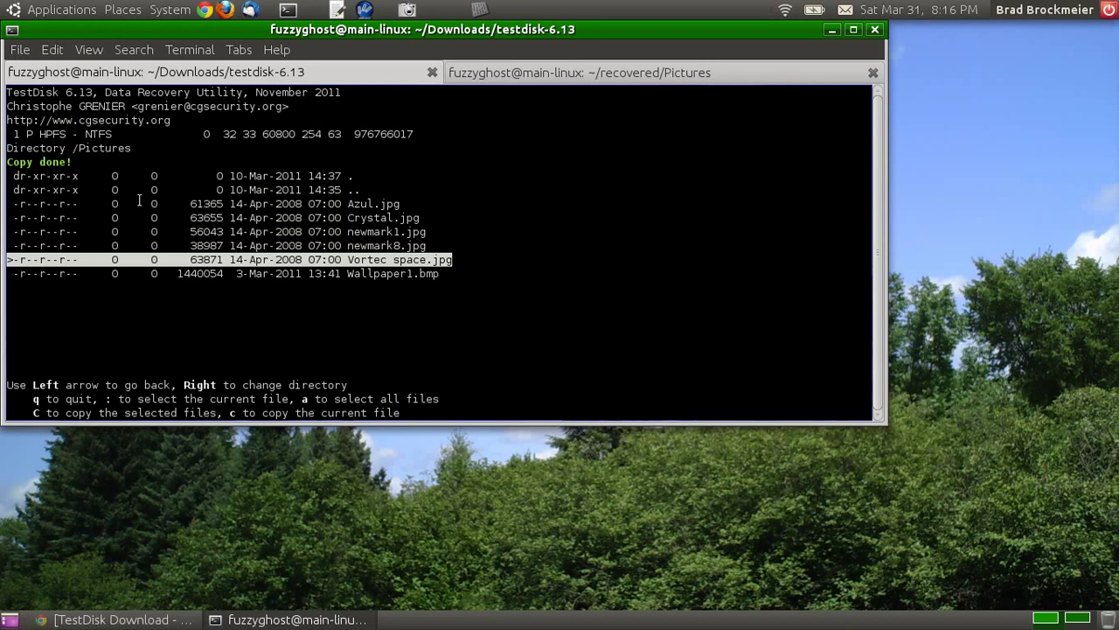
left_click(463, 71)
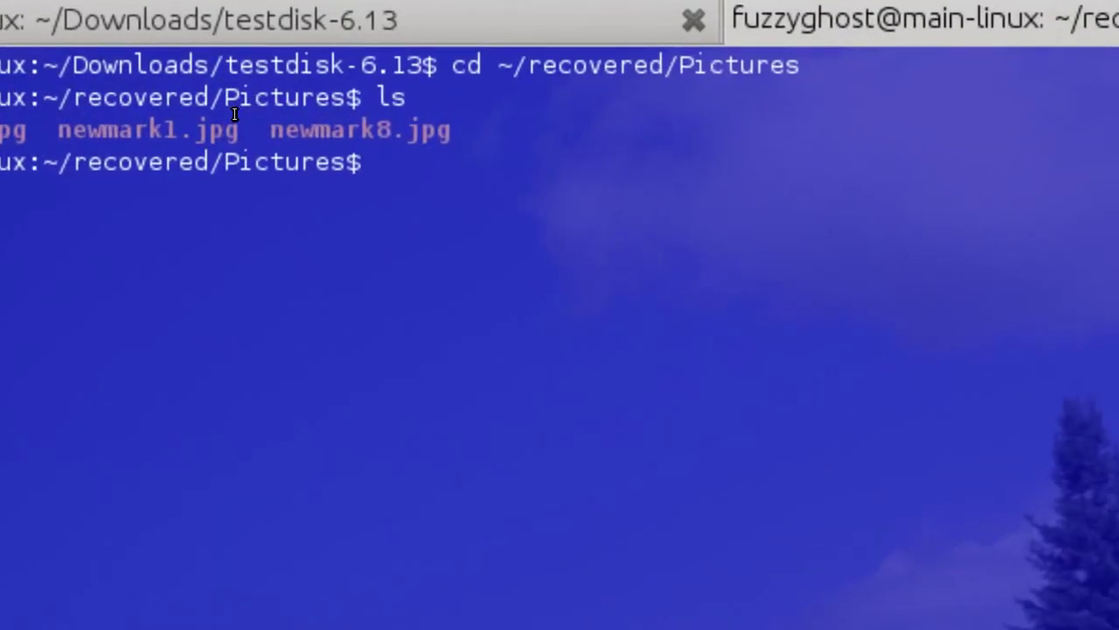
type("ls")
key("Return")
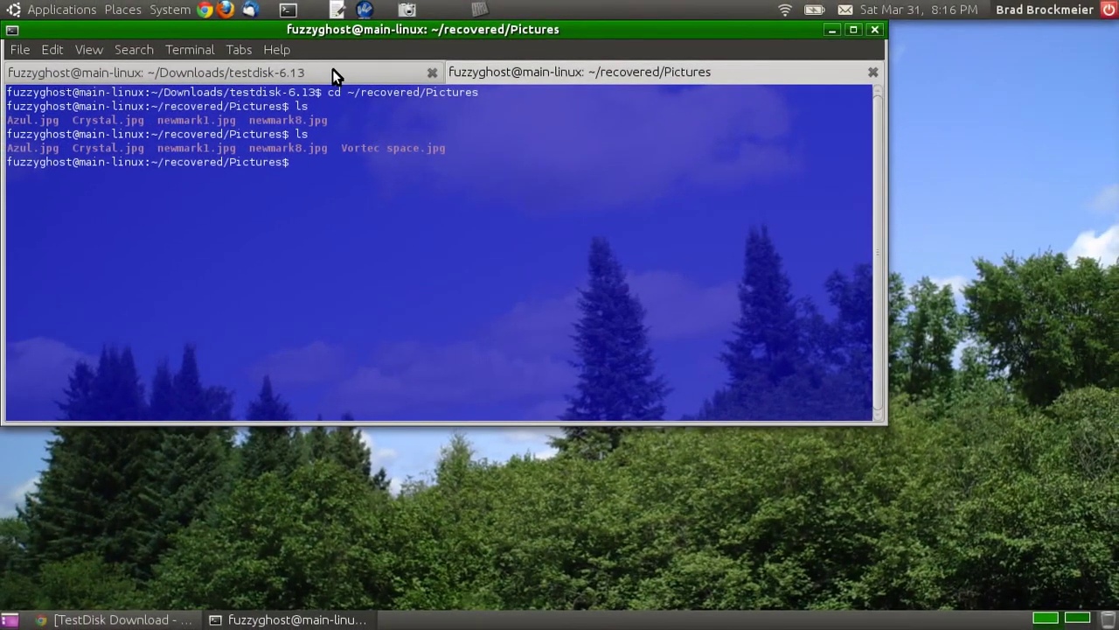
- Return to the TestDisk session, leave the Pictures folder and quit through all its screens to the shell prompt
left_click(332, 72)
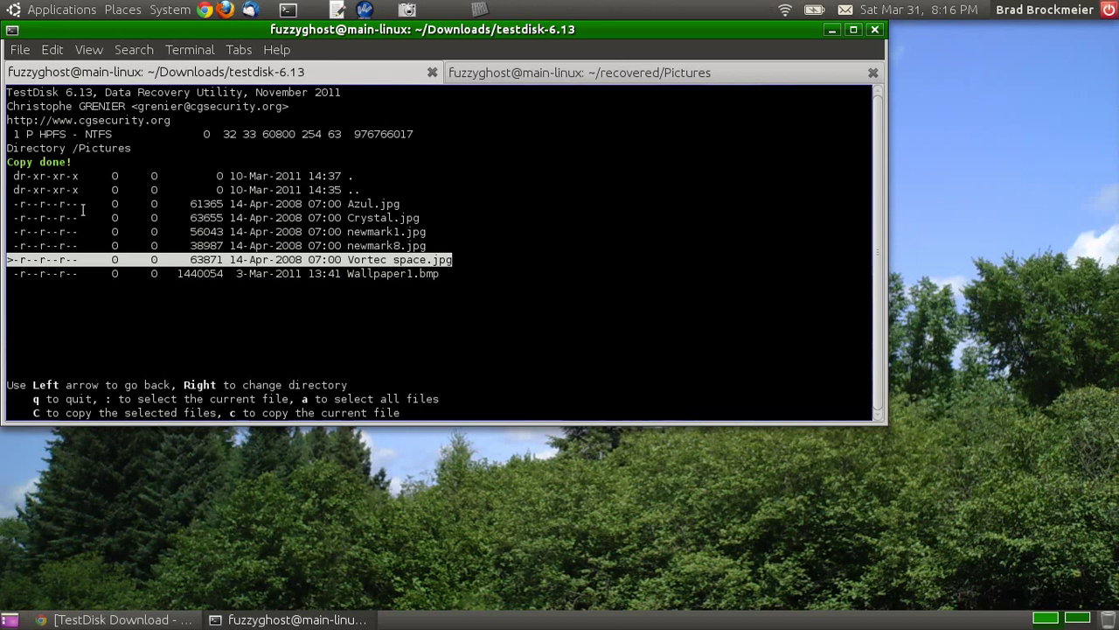
key("Left")
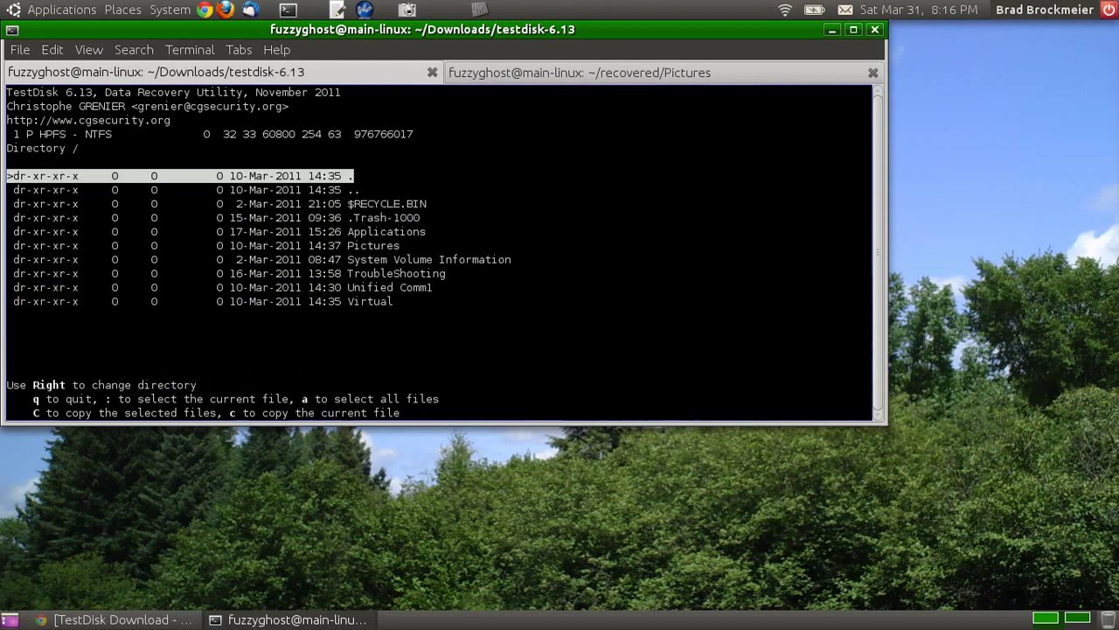
key("q")
key("q")
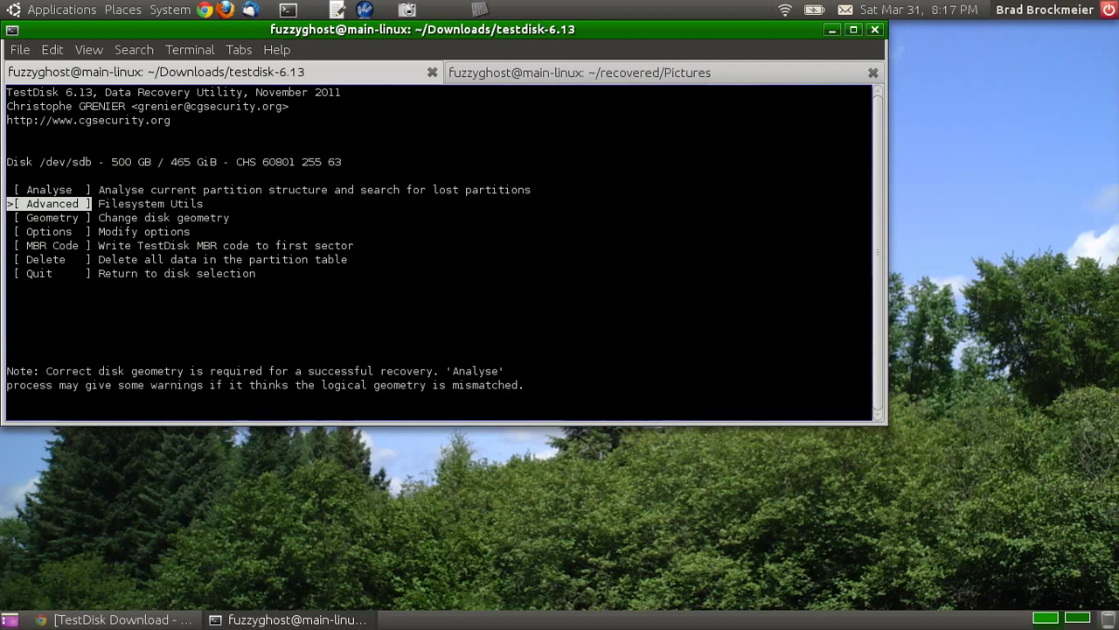
key("q")
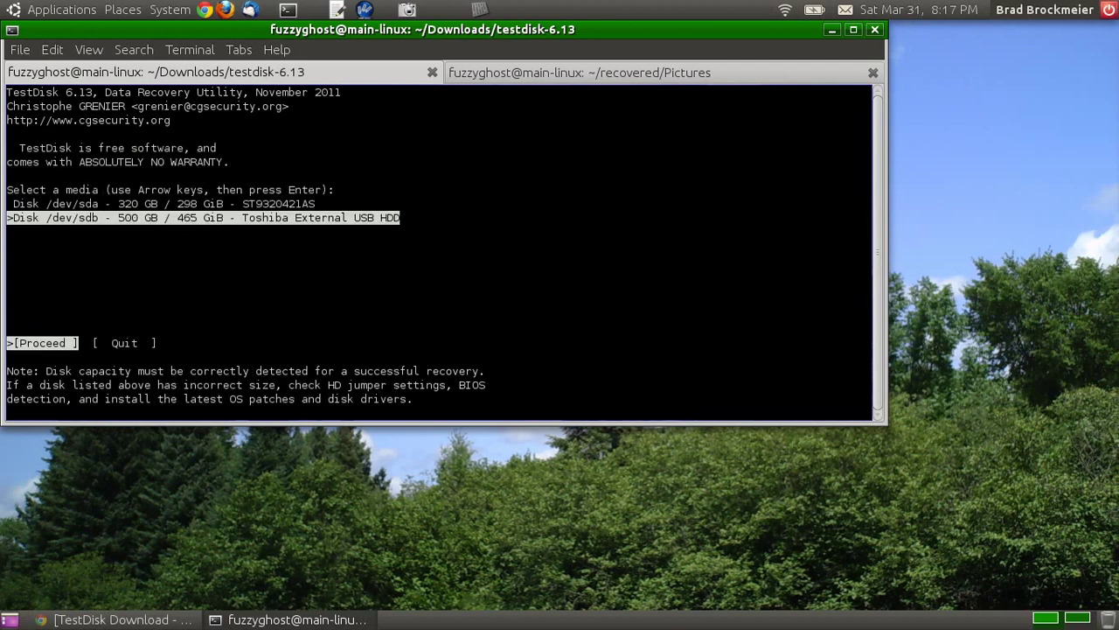
key("q")
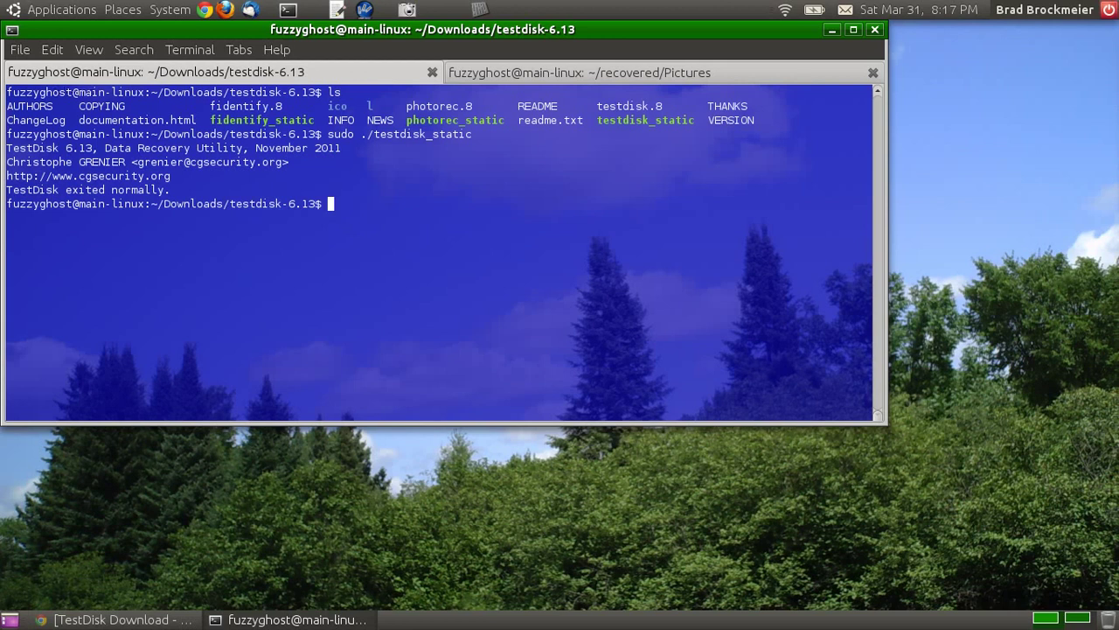